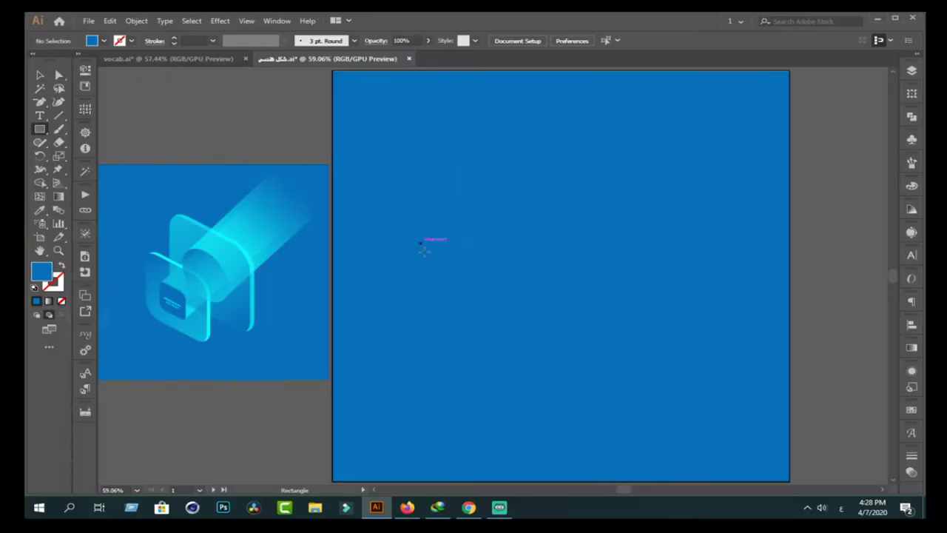
# - Draw a rounded square filled with a diagonal blue-to-cyan gradient
pyautogui.moveTo(358, 186)
pyautogui.mouseDown()
pyautogui.moveTo(484, 299)
pyautogui.moveTo(381, 208)
pyautogui.mouseUp()
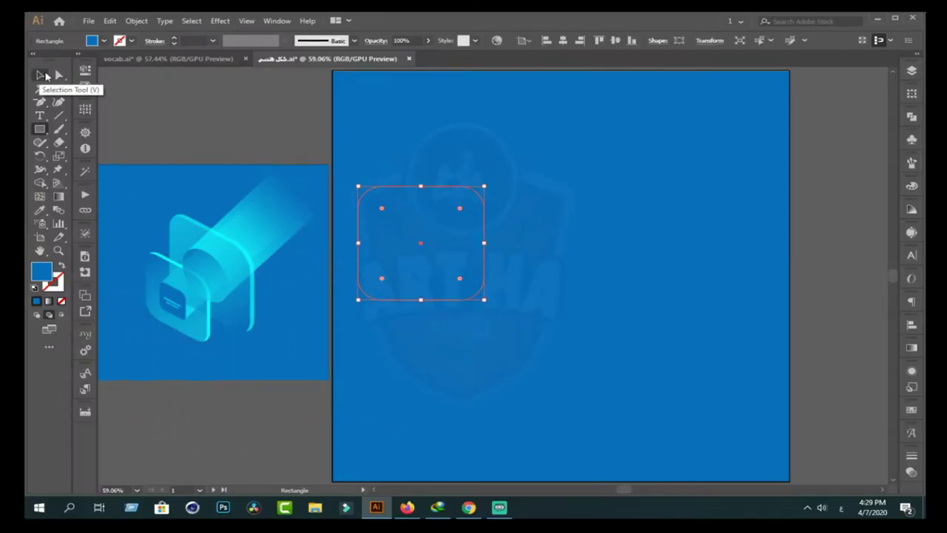
pyautogui.click(49, 301)
pyautogui.doubleClick(874, 447)
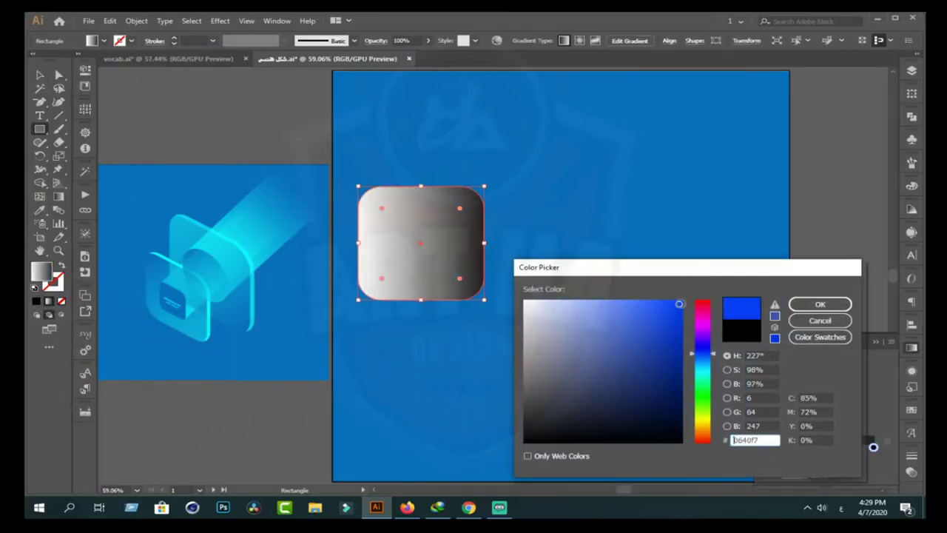
pyautogui.press('Return')
pyautogui.press('g')
pyautogui.moveTo(380, 201); pyautogui.dragTo(478, 307)
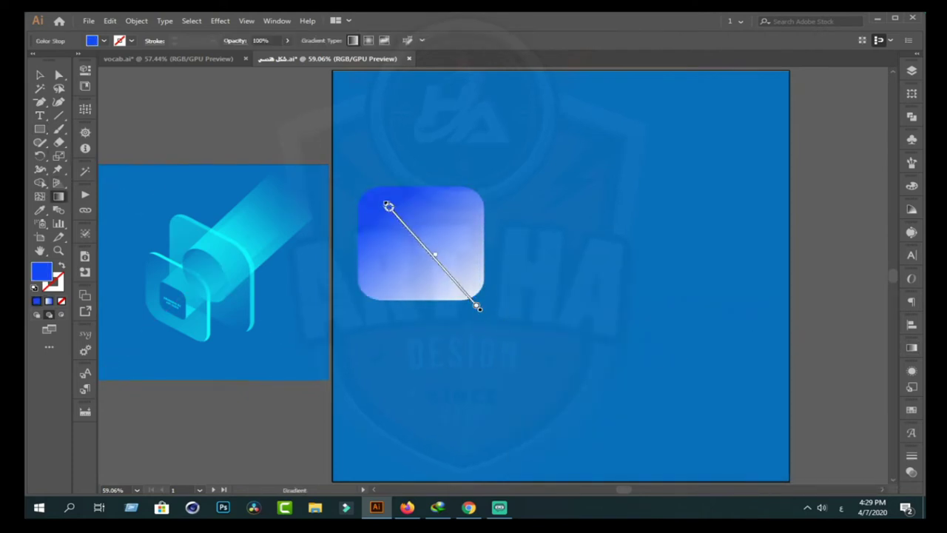
pyautogui.doubleClick(477, 308)
pyautogui.click(380, 343)
# - Alt-drag a duplicate of the gradient square up and to the right
pyautogui.press('v')
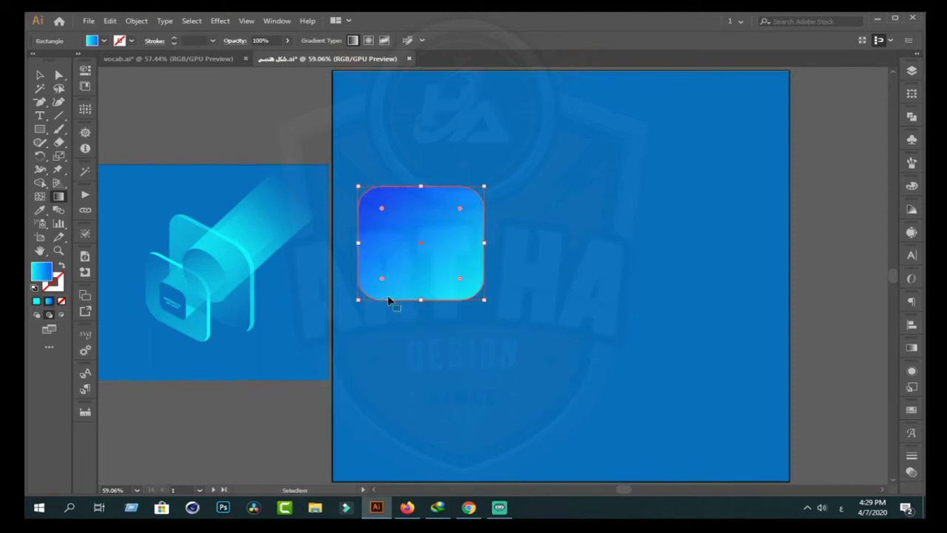
pyautogui.click(547, 289)
pyautogui.moveTo(451, 257)
pyautogui.mouseDown()
pyautogui.moveTo(470, 370)
pyautogui.moveTo(522, 289)
pyautogui.mouseUp()
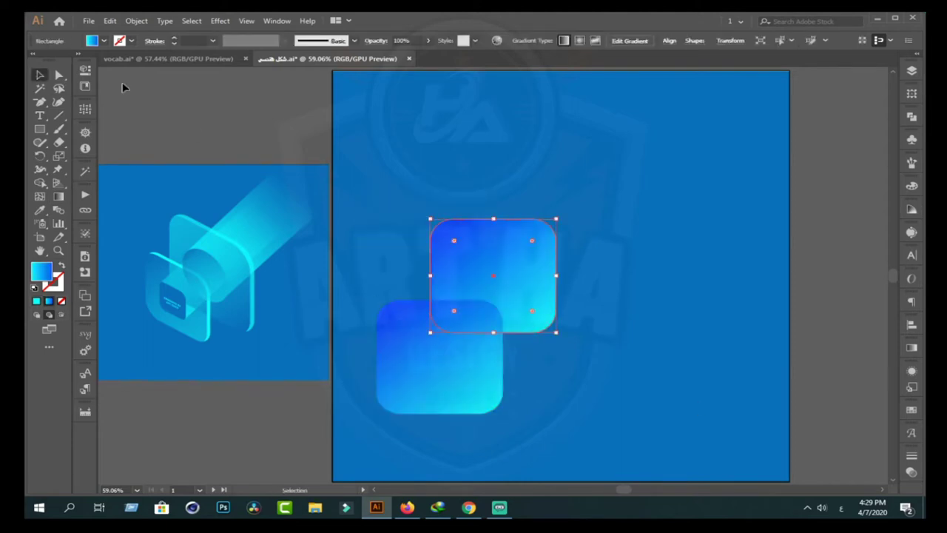
# - Fill the copy solid cyan and place it behind the gradient square
pyautogui.click(104, 41)
pyautogui.click(124, 87)
pyautogui.press('Escape')
pyautogui.hotkey('ctrl', 'z')
pyautogui.hotkey('ctrl', 'z')
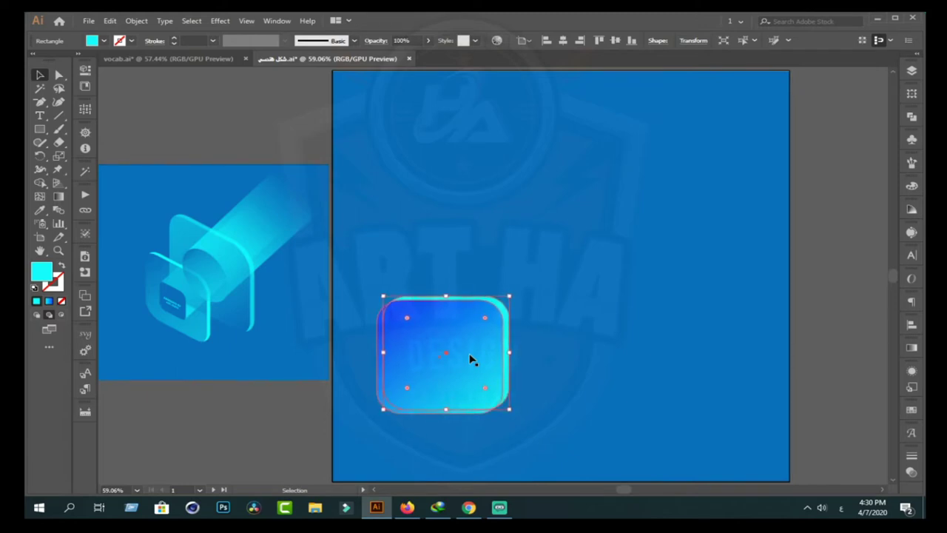
pyautogui.hotkey('ctrl', 'shift', 'a')
pyautogui.click(482, 375)
# - Split both overlapping squares into pieces with Pathfinder Divide
pyautogui.click(622, 398)
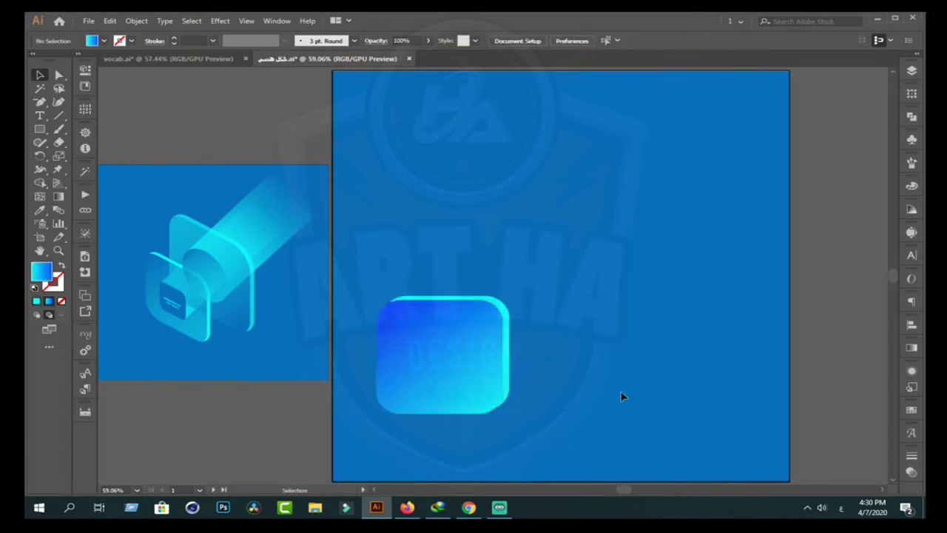
pyautogui.hotkey('ctrl', 'a')
pyautogui.click(912, 118)
pyautogui.click(765, 170)
pyautogui.click(912, 118)
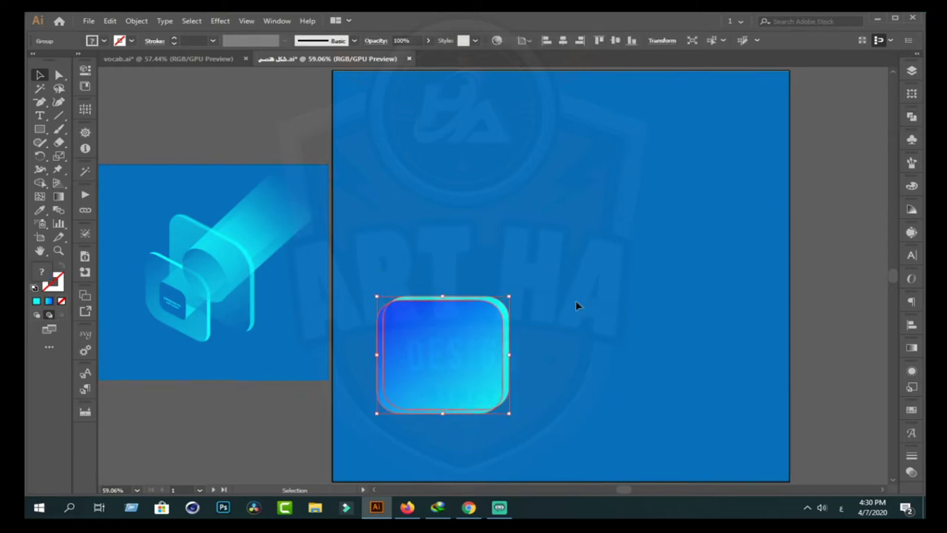
# - Separate the cyan rim and reassemble it around the gradient square
pyautogui.click(624, 397)
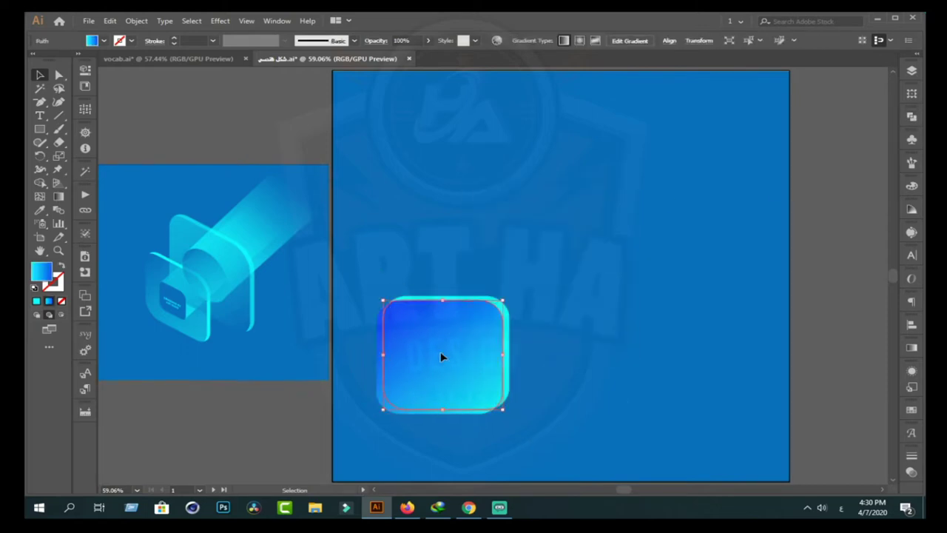
pyautogui.click(392, 353)
pyautogui.moveTo(392, 353); pyautogui.dragTo(484, 348)
pyautogui.click(377, 379)
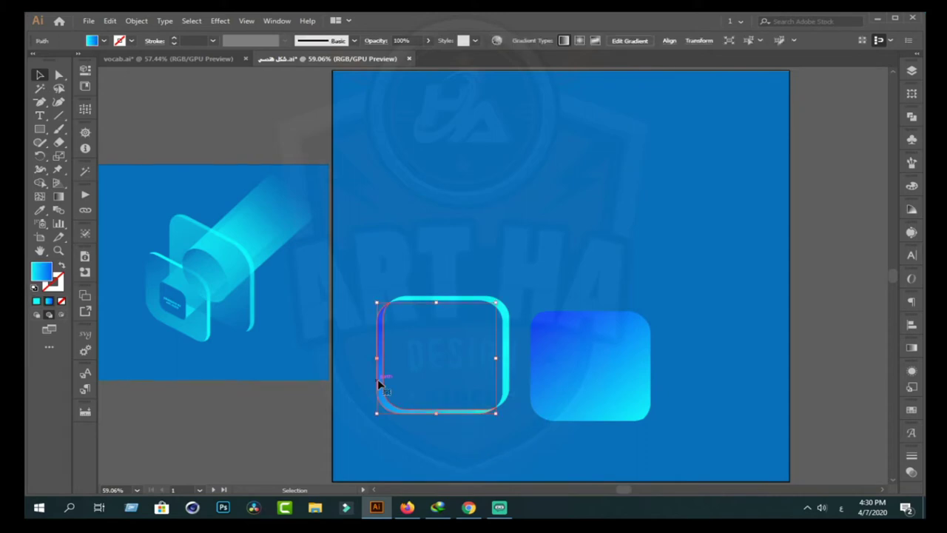
pyautogui.moveTo(378, 379)
pyautogui.mouseDown()
pyautogui.moveTo(449, 377)
pyautogui.moveTo(447, 368)
pyautogui.mouseUp()
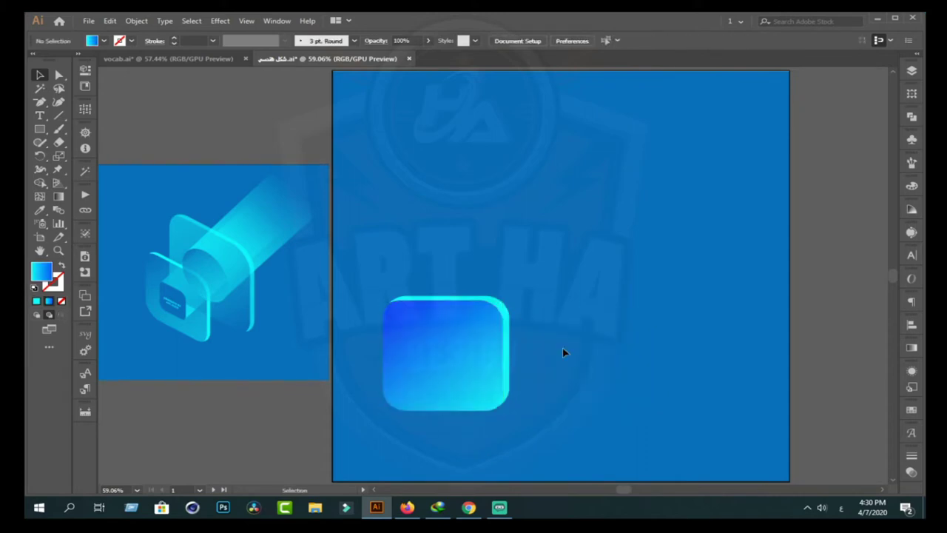
# - Play the 'Left' isometric action on the rimmed square
pyautogui.press('a')
pyautogui.press('v')
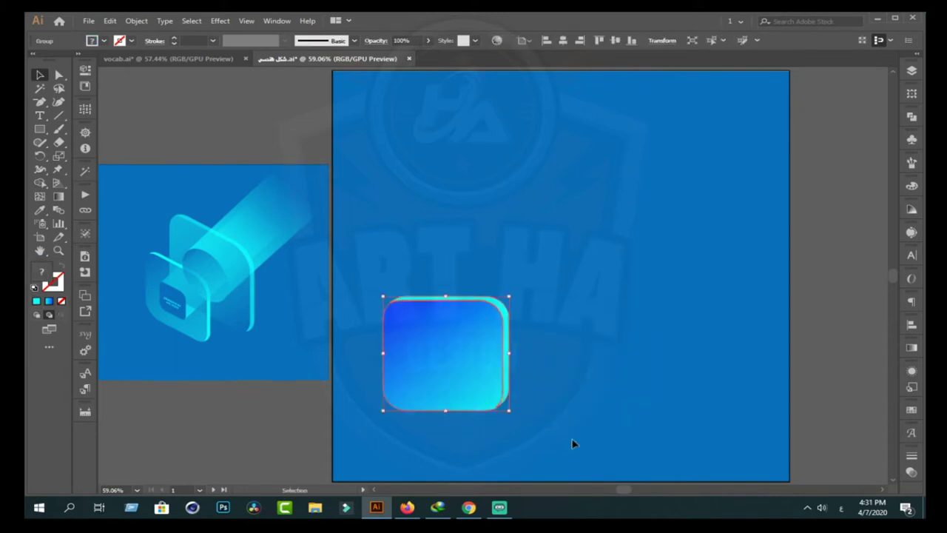
pyautogui.click(85, 194)
pyautogui.click(257, 479)
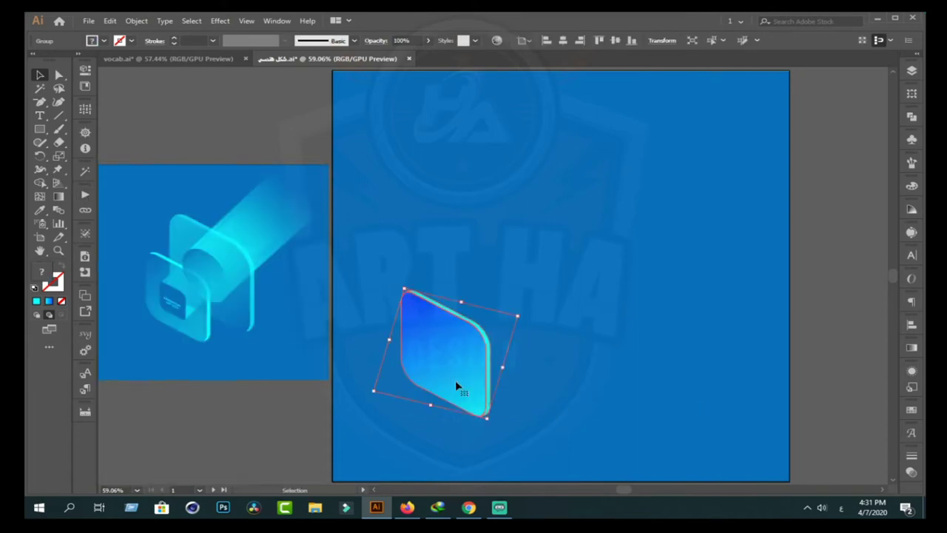
# - Place a larger copy of the isometric panel up and to the right
pyautogui.moveTo(464, 375)
pyautogui.mouseDown()
pyautogui.moveTo(507, 340)
pyautogui.moveTo(493, 329)
pyautogui.mouseUp()
pyautogui.moveTo(533, 384); pyautogui.dragTo(548, 405)
pyautogui.click(550, 430)
pyautogui.click(474, 319)
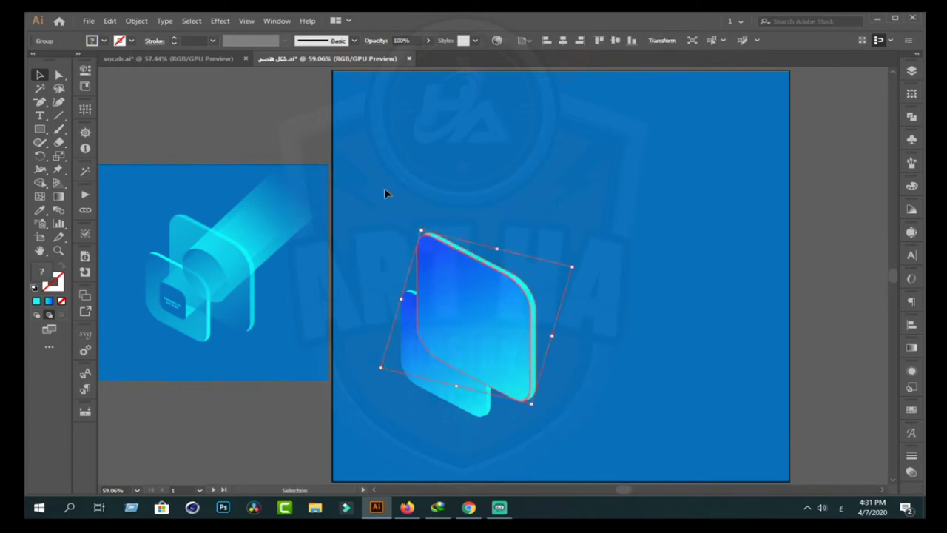
pyautogui.click(59, 76)
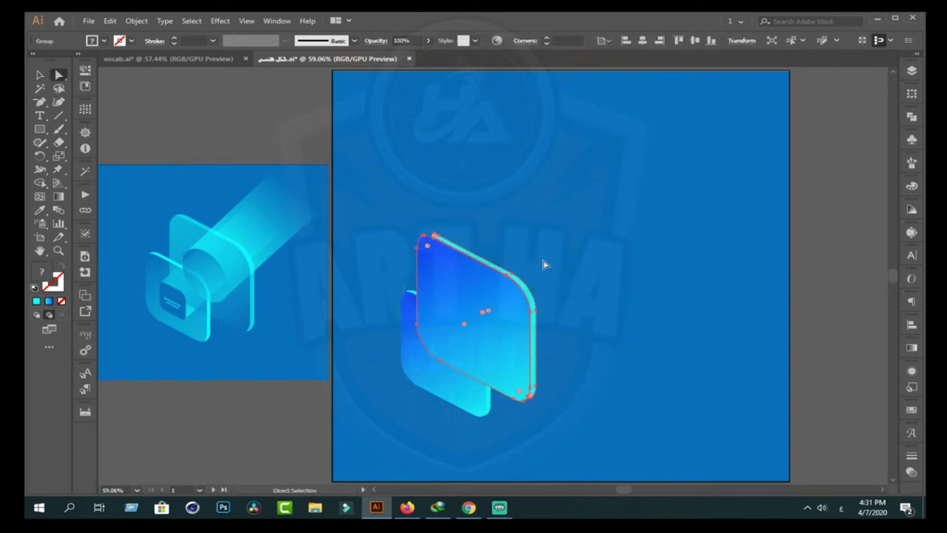
# - Send the copied panel one step backward through Arrange
pyautogui.rightClick(450, 251)
pyautogui.click(658, 452)
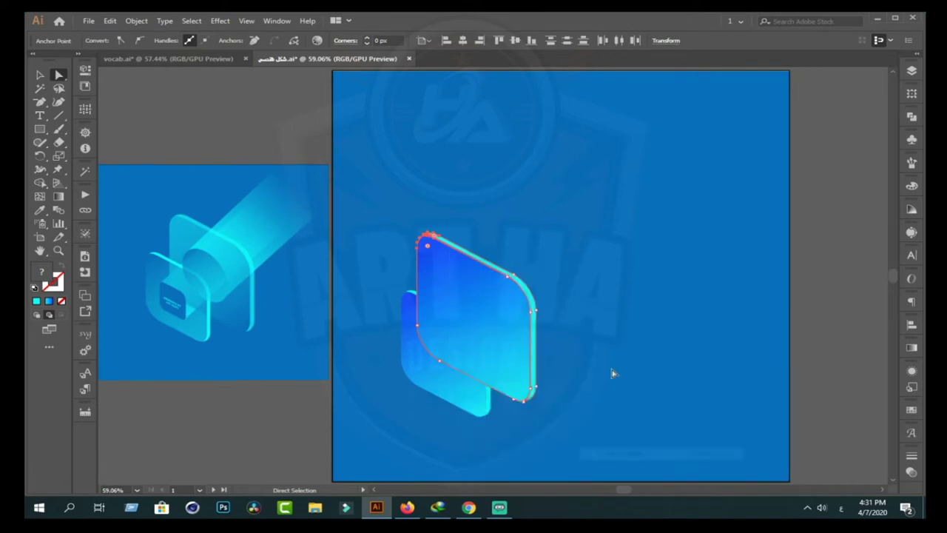
pyautogui.click(612, 373)
pyautogui.rightClick(458, 261)
pyautogui.click(644, 452)
pyautogui.click(494, 441)
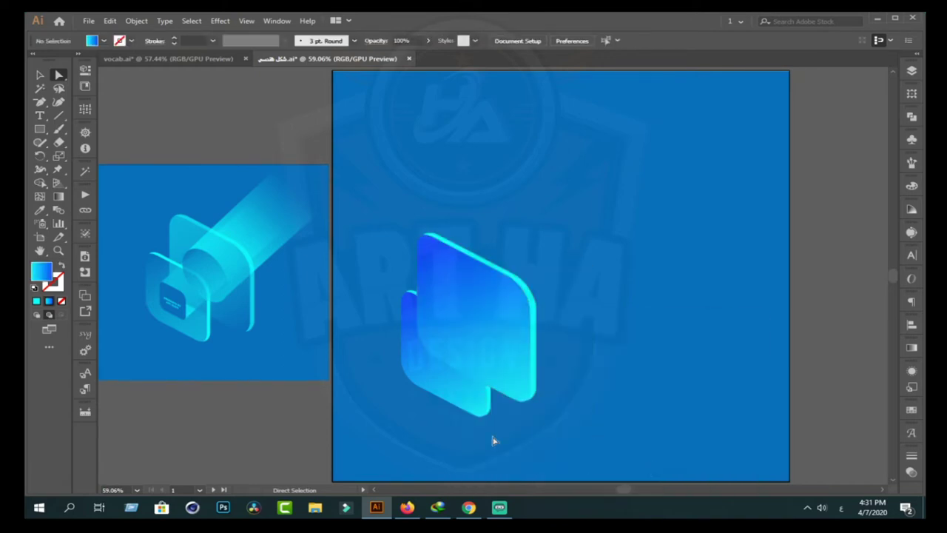
pyautogui.click(474, 403)
# - Reorder the panels so the larger one sits at the very back
pyautogui.rightClick(462, 318)
pyautogui.click(649, 344)
pyautogui.press('v')
pyautogui.click(487, 402)
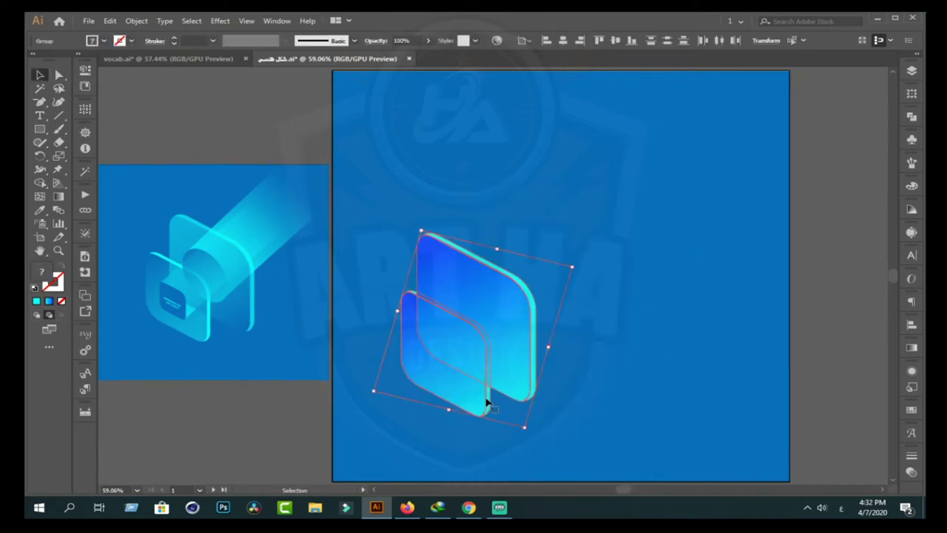
pyautogui.rightClick(502, 293)
pyautogui.click(729, 454)
pyautogui.click(643, 376)
pyautogui.click(271, 313)
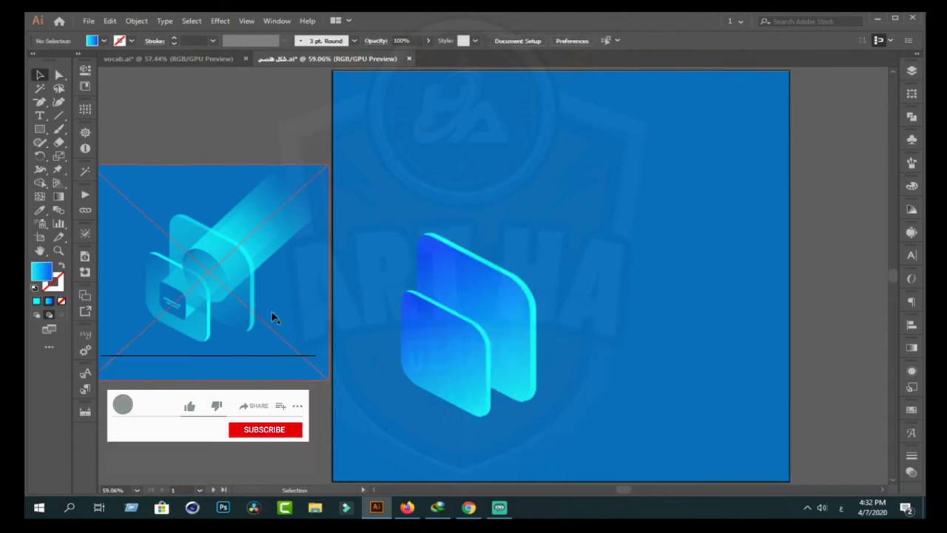
pyautogui.rightClick(43, 134)
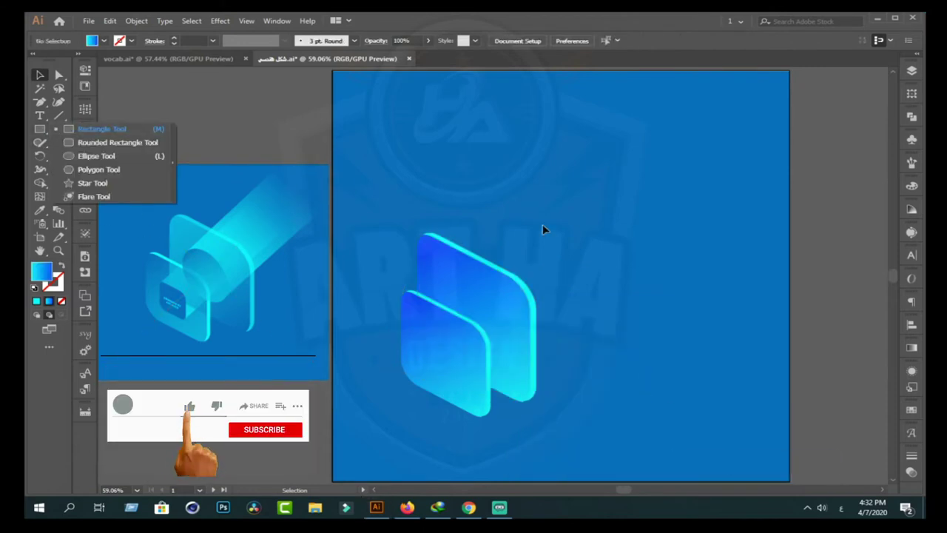
# - Change gradient values on the front panel inside its group
pyautogui.click(449, 349)
pyautogui.doubleClick(450, 350)
pyautogui.click(912, 348)
pyautogui.click(846, 463)
pyautogui.click(858, 348)
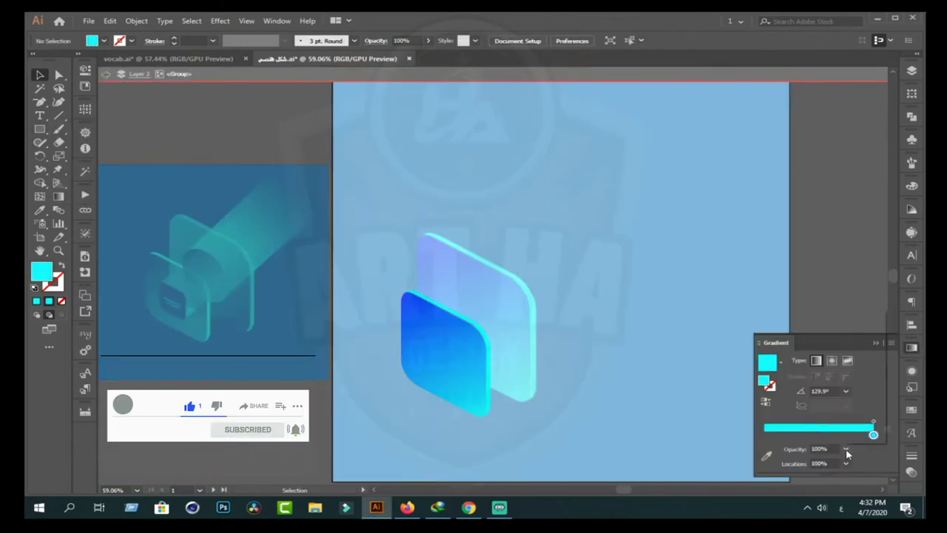
pyautogui.click(846, 464)
pyautogui.click(855, 320)
pyautogui.doubleClick(640, 373)
# - Send the small front panel backward in the stack
pyautogui.doubleClick(639, 373)
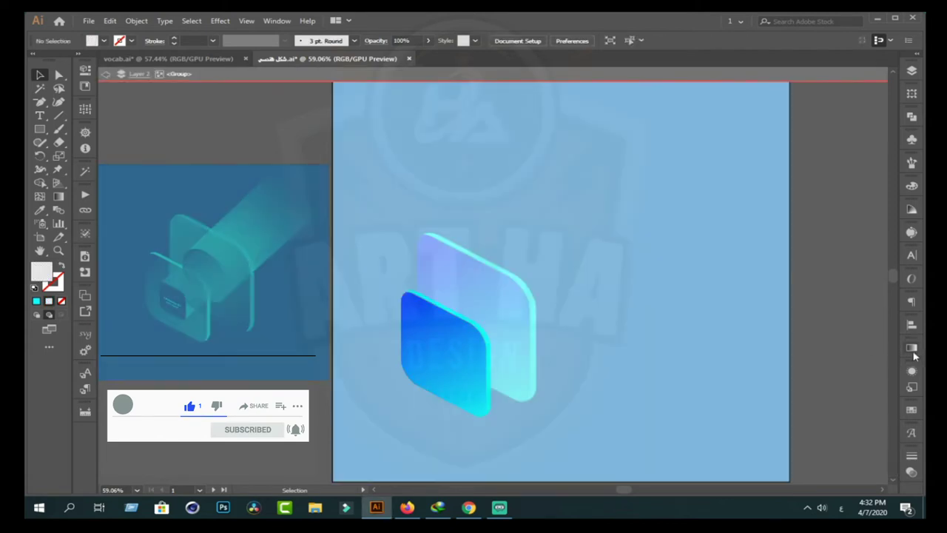
pyautogui.click(911, 347)
pyautogui.click(820, 328)
pyautogui.doubleClick(821, 328)
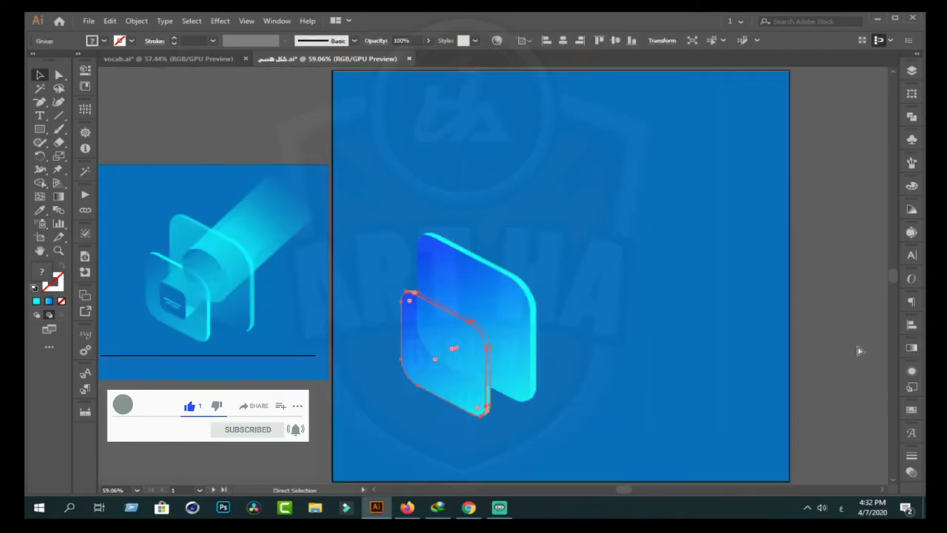
pyautogui.click(448, 401)
pyautogui.hotkey('ctrl', 'shift', '[')
pyautogui.click(110, 20)
pyautogui.click(116, 26)
# - Review the small panel's gradient stop colours inside its group
pyautogui.click(419, 333)
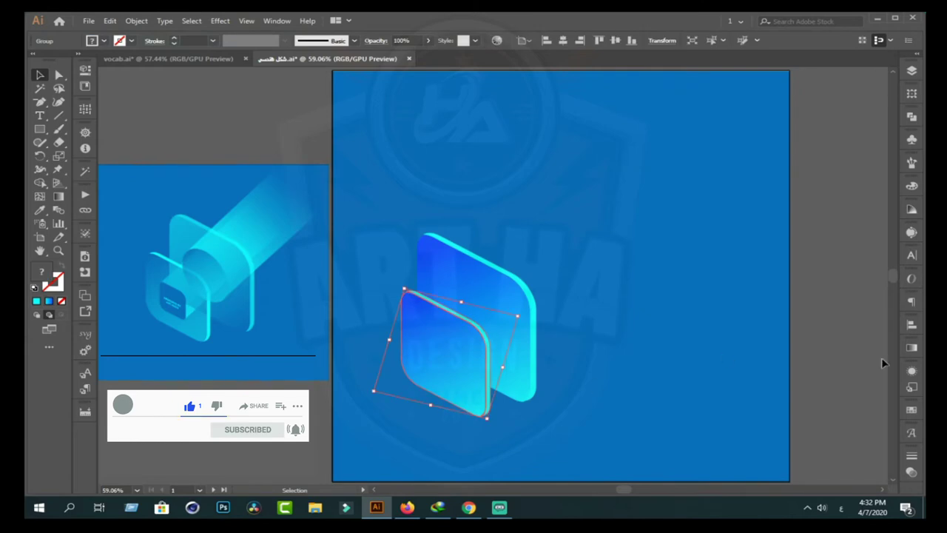
pyautogui.click(912, 348)
pyautogui.doubleClick(474, 375)
pyautogui.click(912, 348)
pyautogui.doubleClick(873, 447)
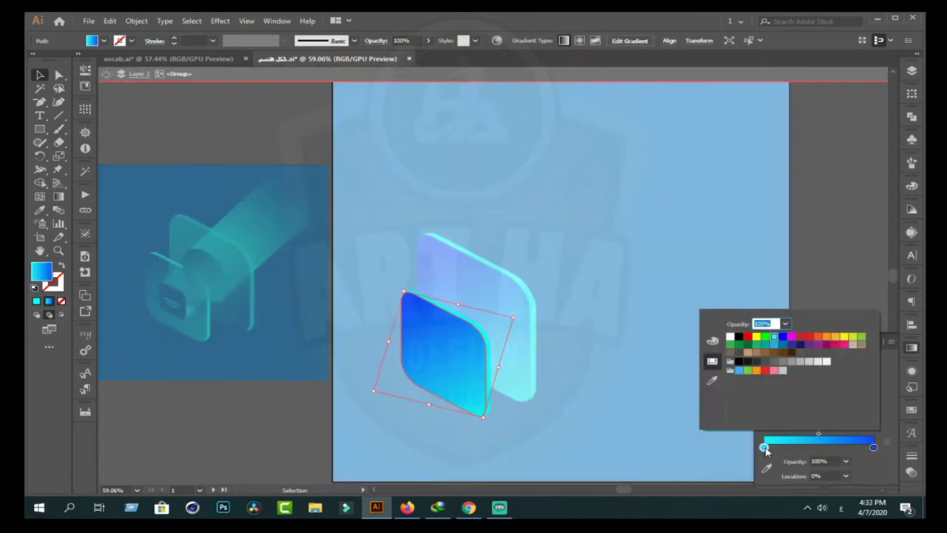
pyautogui.doubleClick(763, 447)
pyautogui.press('Escape')
# - Isolate the back panel, run its gradient diagonally, and fade the top-left stop to 0%
pyautogui.click(821, 365)
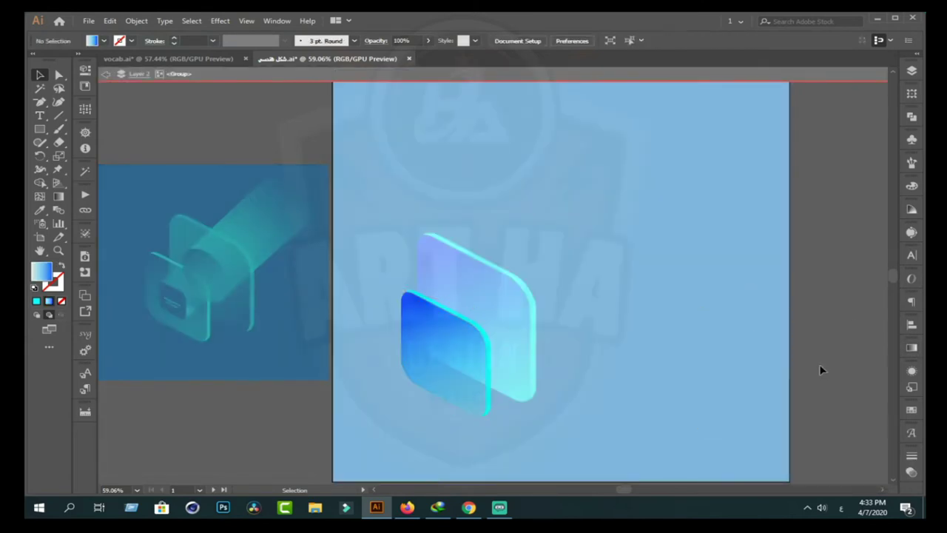
pyautogui.doubleClick(821, 366)
pyautogui.click(504, 382)
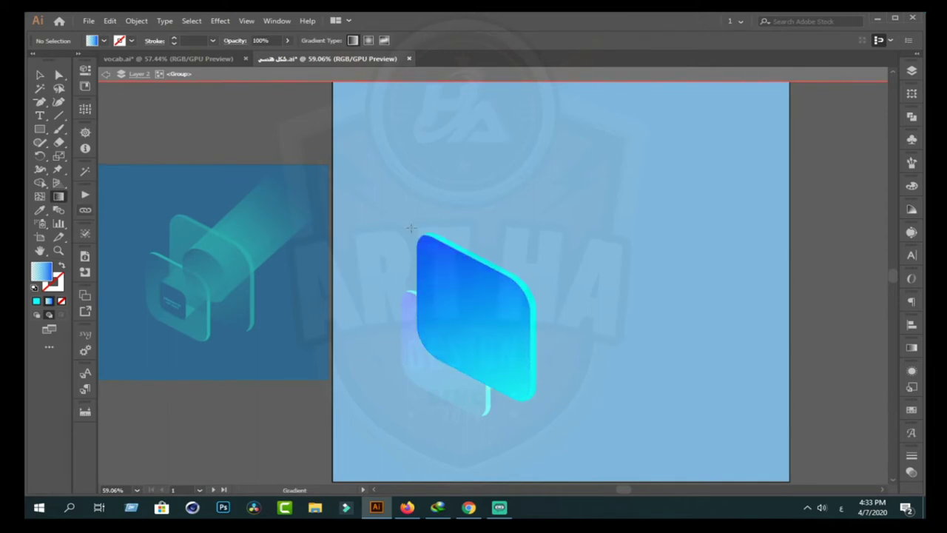
pyautogui.moveTo(406, 211); pyautogui.dragTo(530, 405)
pyautogui.click(912, 348)
pyautogui.doubleClick(763, 434)
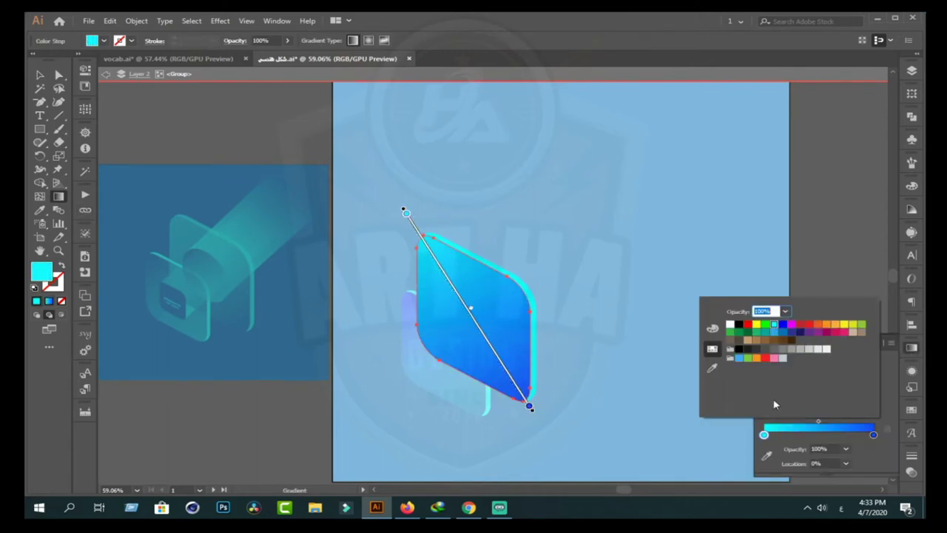
pyautogui.write('0')
pyautogui.press('Return')
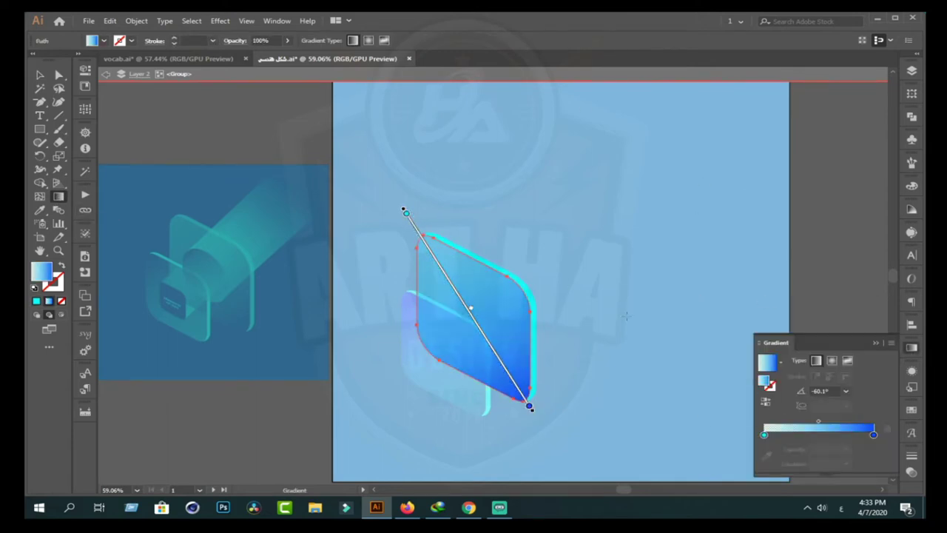
# - Exit isolation and shrink the inner square within the front panel
pyautogui.click(40, 75)
pyautogui.doubleClick(312, 124)
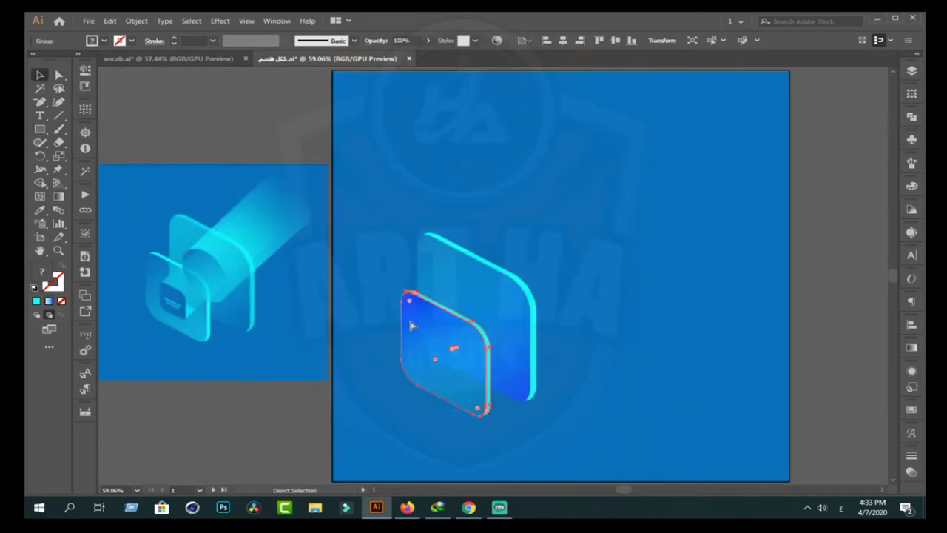
pyautogui.moveTo(412, 322); pyautogui.dragTo(463, 340)
# - Fill the front panel's inner square with flat light blue
pyautogui.doubleClick(463, 341)
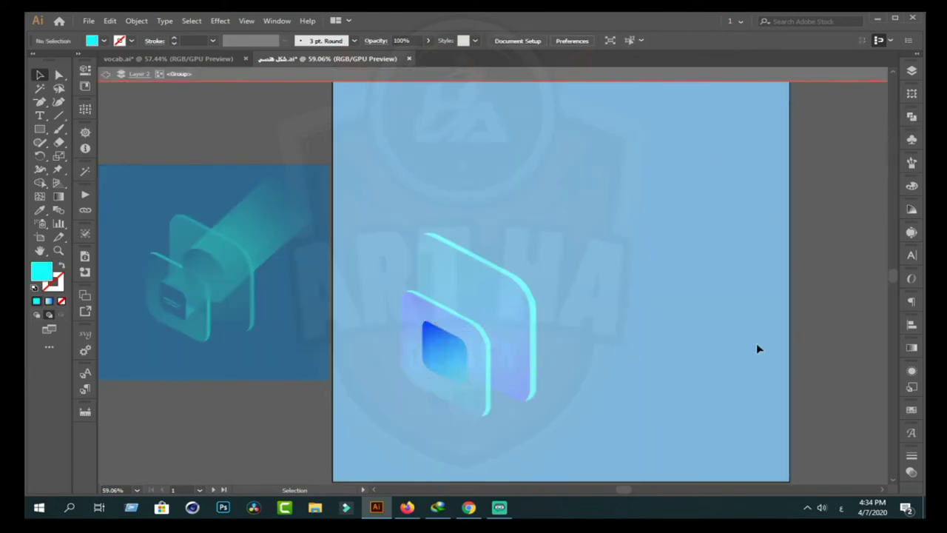
pyautogui.click(439, 356)
pyautogui.click(104, 41)
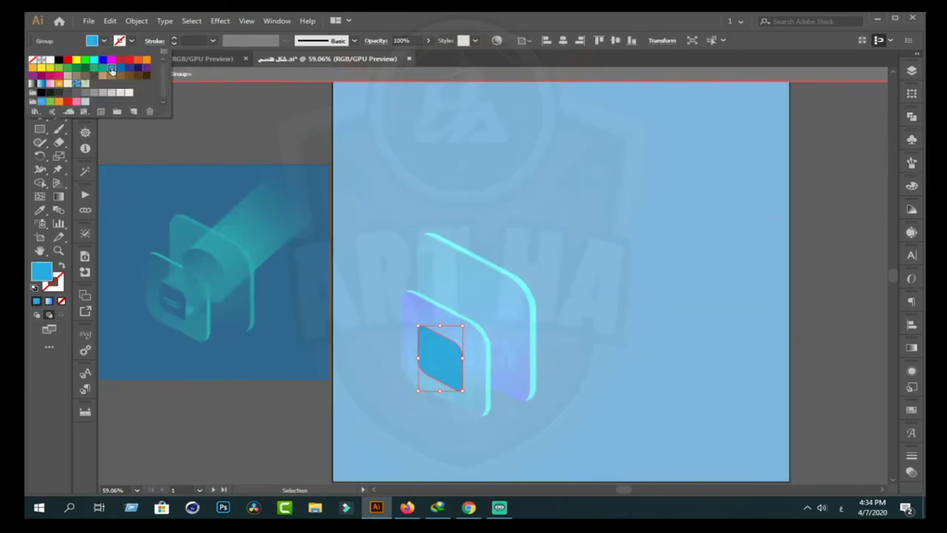
# - Exit isolation and draw a circle over the back panel
pyautogui.doubleClick(264, 459)
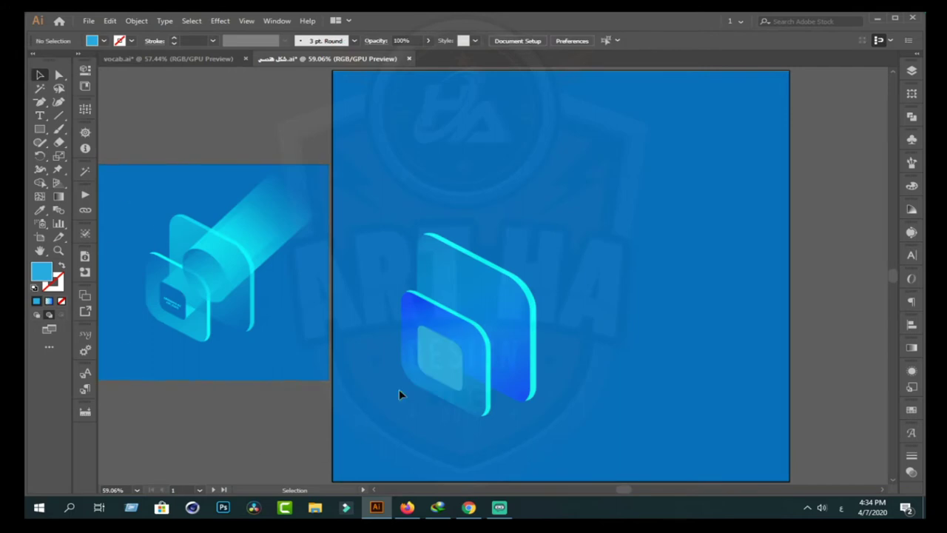
pyautogui.moveTo(40, 129); pyautogui.dragTo(82, 154)
pyautogui.moveTo(479, 215)
pyautogui.mouseDown()
pyautogui.moveTo(509, 258)
pyautogui.moveTo(485, 318)
pyautogui.mouseUp()
# - Select the Ellipse from the Layers panel and bring it to the front
pyautogui.press('v')
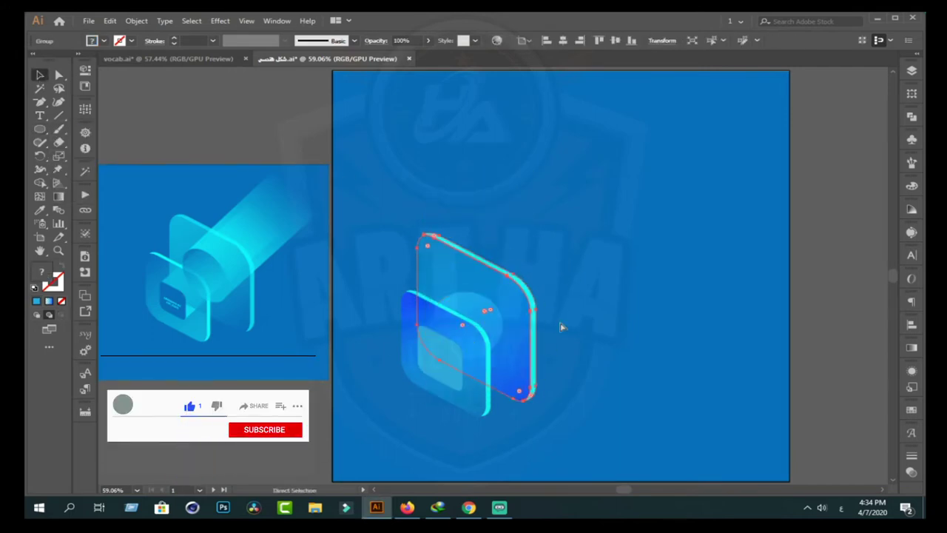
pyautogui.click(560, 323)
pyautogui.click(911, 71)
pyautogui.click(878, 142)
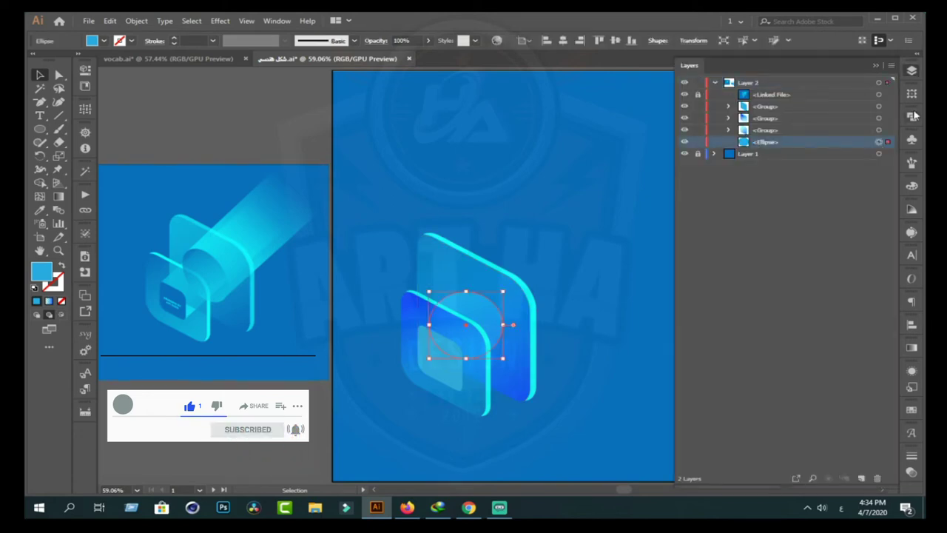
pyautogui.rightClick(472, 318)
pyautogui.click(651, 256)
# - Apply the 'Left' isometric action to the circle and resize it
pyautogui.rightClick(485, 313)
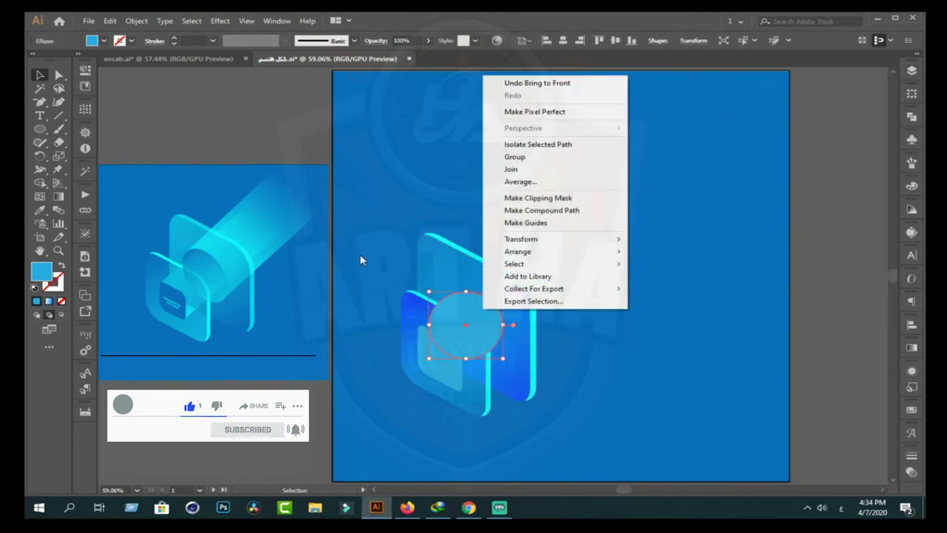
pyautogui.click(85, 194)
pyautogui.click(241, 477)
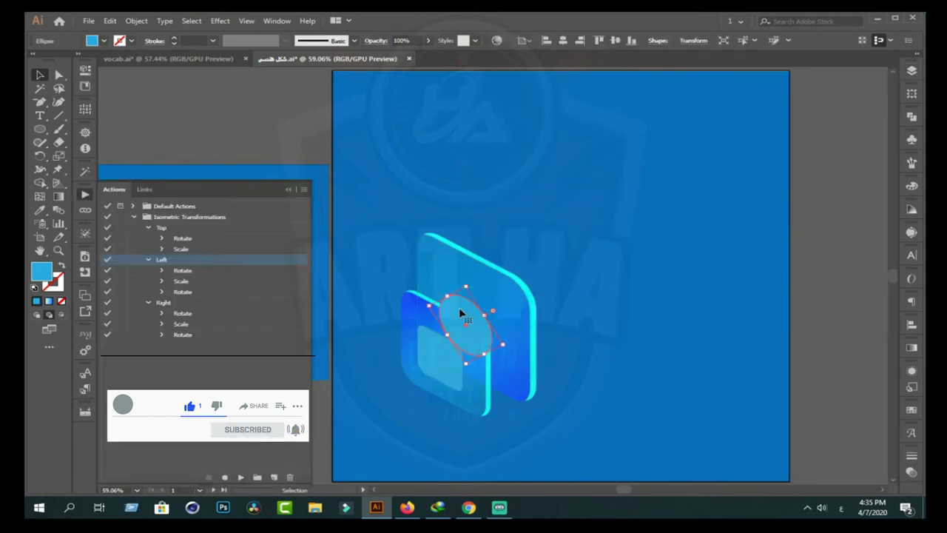
pyautogui.moveTo(501, 348); pyautogui.dragTo(512, 351)
# - Send the ellipse behind the front panel and nudge it up-right
pyautogui.rightClick(490, 345)
pyautogui.click(676, 307)
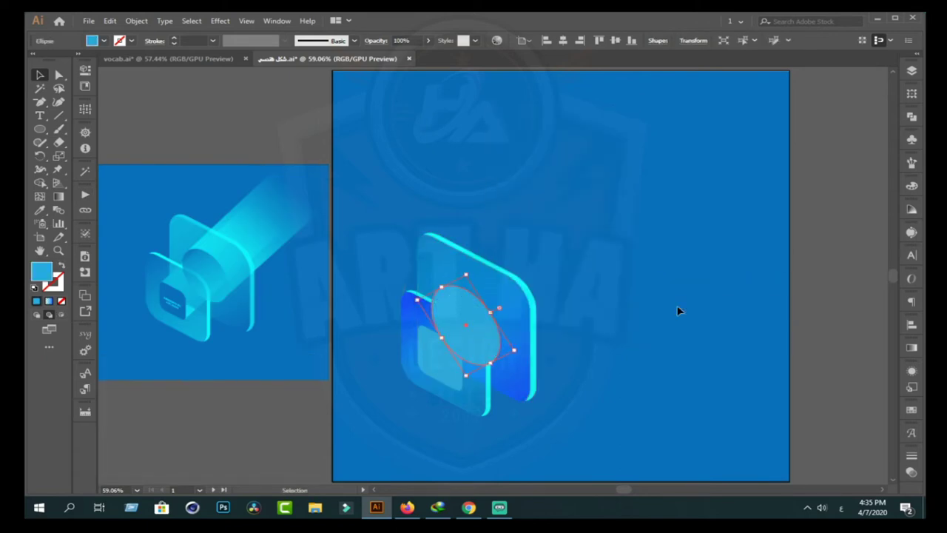
pyautogui.click(677, 305)
pyautogui.rightClick(493, 336)
pyautogui.click(689, 300)
pyautogui.click(549, 416)
pyautogui.rightClick(423, 358)
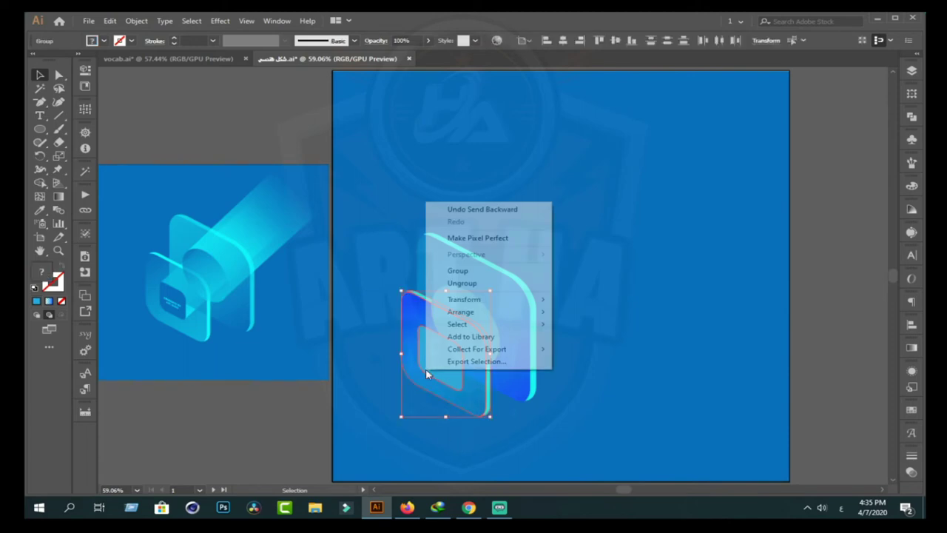
pyautogui.click(595, 316)
pyautogui.click(562, 319)
pyautogui.moveTo(481, 326); pyautogui.dragTo(494, 317)
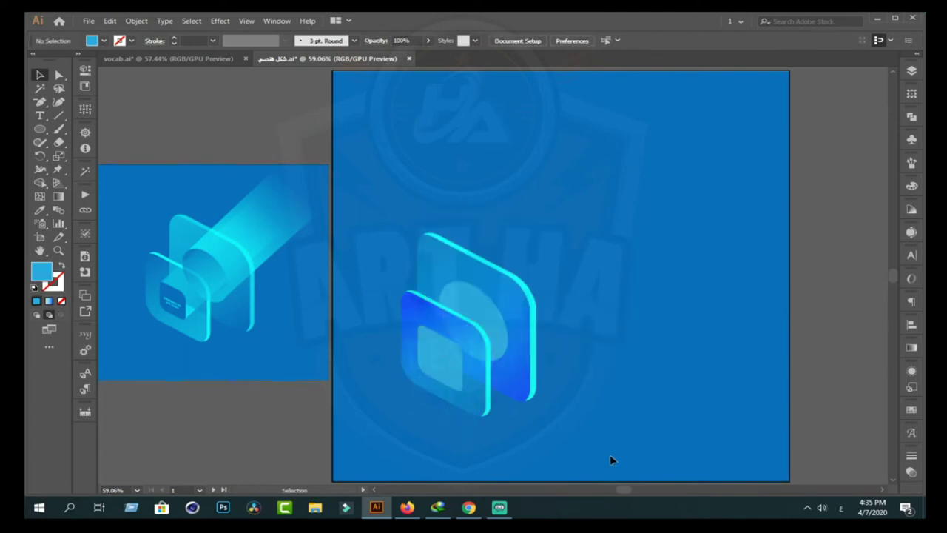
# - Give the ellipse a blue gradient with one stop faded to 0%
pyautogui.click(469, 313)
pyautogui.click(384, 437)
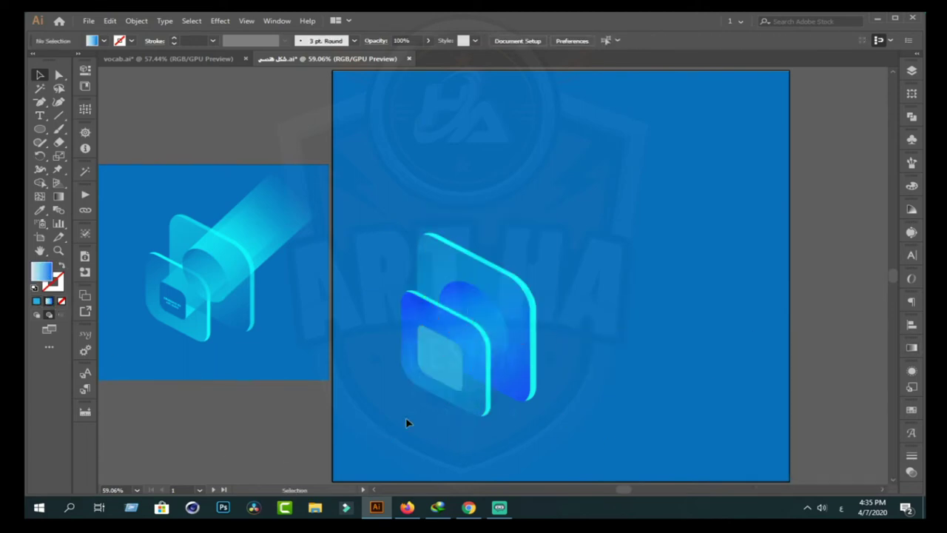
pyautogui.doubleClick(487, 318)
pyautogui.click(910, 348)
pyautogui.doubleClick(763, 448)
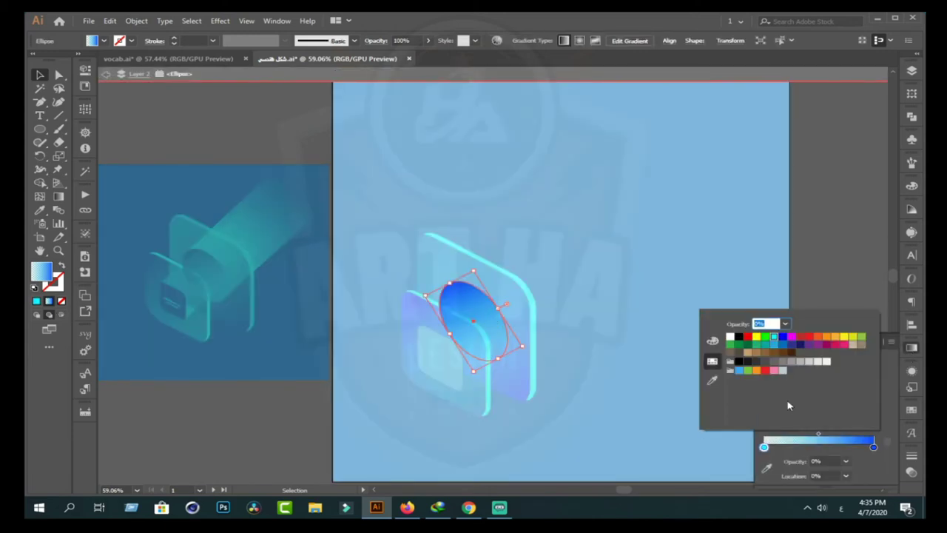
pyautogui.doubleClick(858, 288)
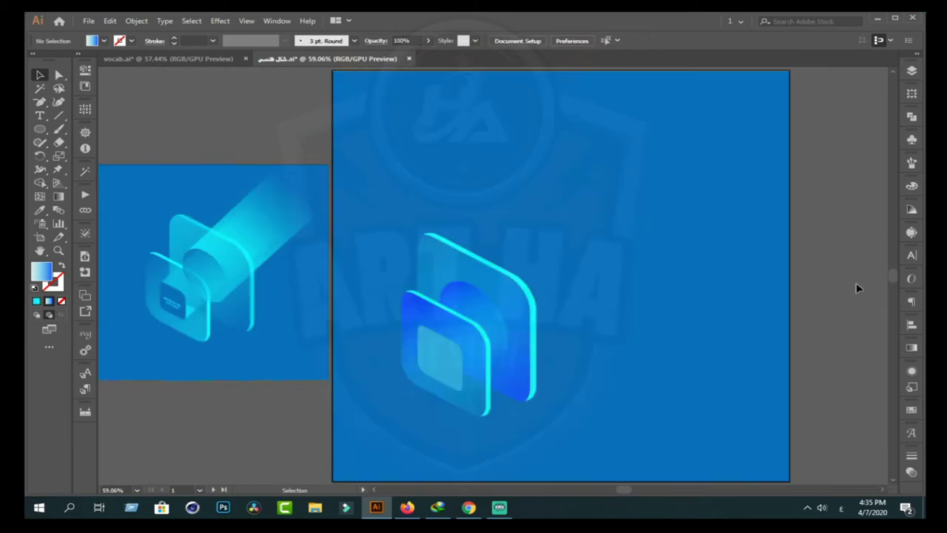
# - Make the front panel more translucent and set the ellipse opacity to 58%
pyautogui.click(412, 313)
pyautogui.moveTo(398, 59)
pyautogui.mouseDown()
pyautogui.moveTo(416, 58)
pyautogui.moveTo(407, 58)
pyautogui.mouseUp()
pyautogui.keyDown('shift'); pyautogui.click(522, 310); pyautogui.keyUp('shift')
pyautogui.click(708, 418)
pyautogui.click(487, 270)
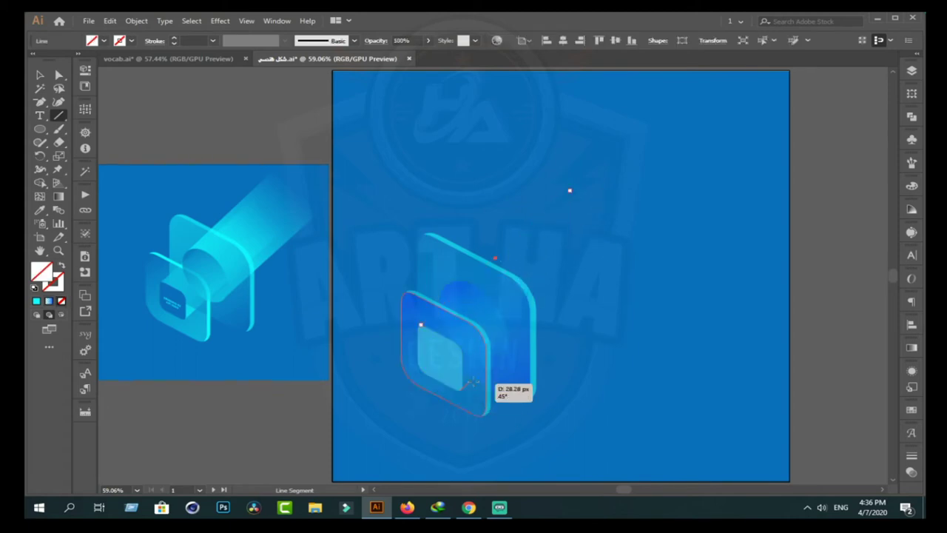
# - Draw a 45° line across the panels and expand it into a beam shape
pyautogui.moveTo(460, 387); pyautogui.dragTo(629, 239)
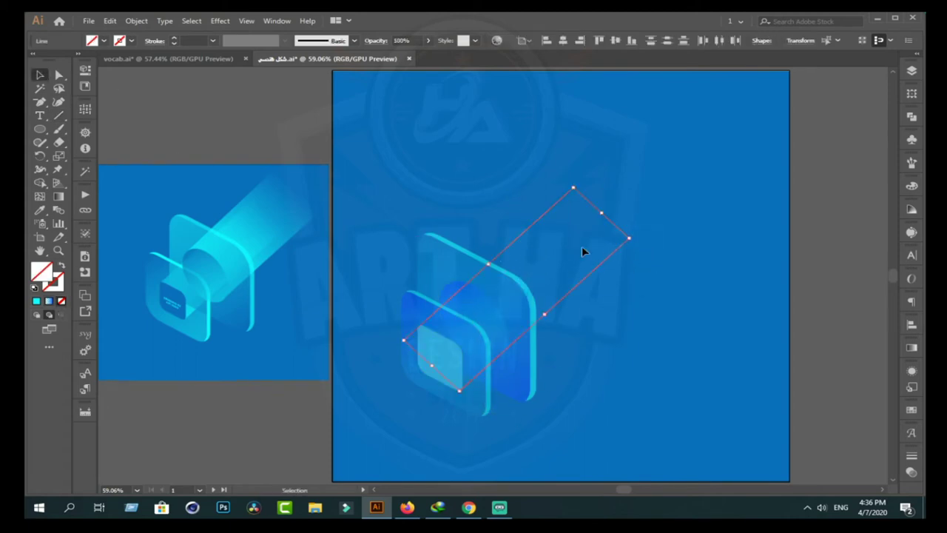
pyautogui.rightClick(516, 234)
pyautogui.click(555, 255)
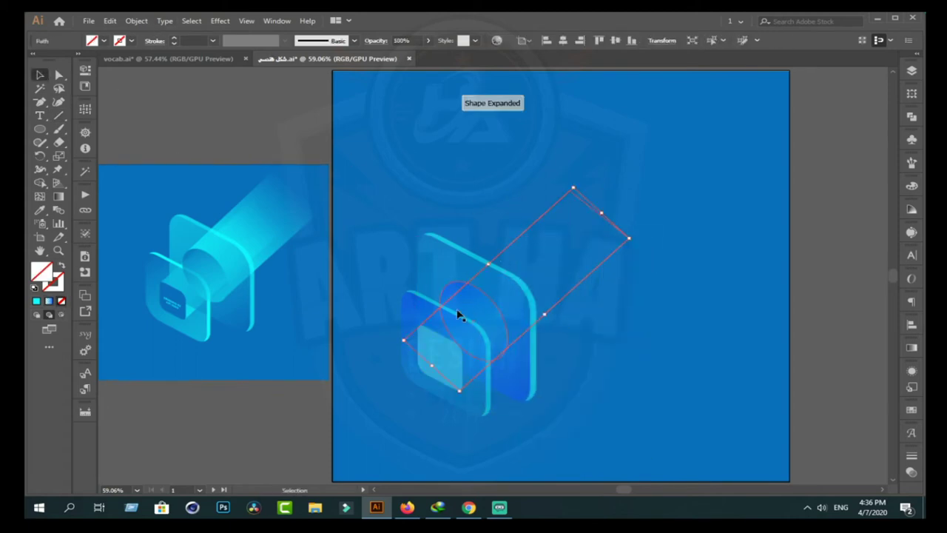
# - Fill the beam with a blue gradient running along its length
pyautogui.click(49, 301)
pyautogui.press('g')
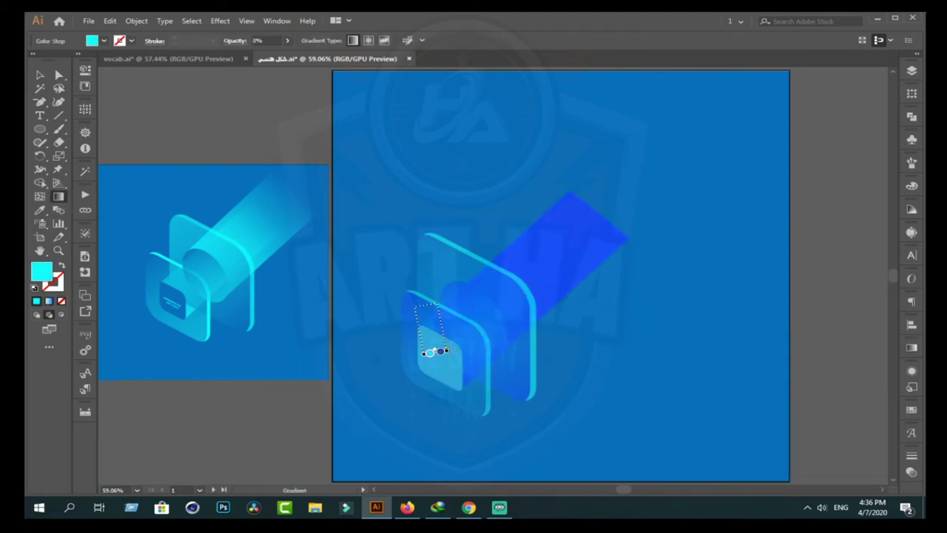
pyautogui.moveTo(429, 353); pyautogui.dragTo(603, 212)
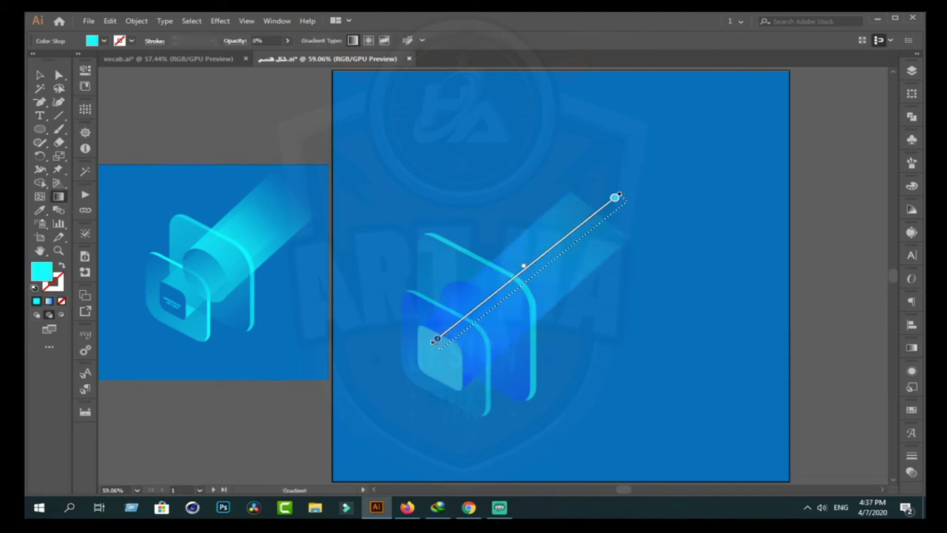
pyautogui.moveTo(436, 334)
pyautogui.mouseDown()
pyautogui.moveTo(499, 306)
pyautogui.moveTo(480, 321)
pyautogui.mouseUp()
pyautogui.press('v')
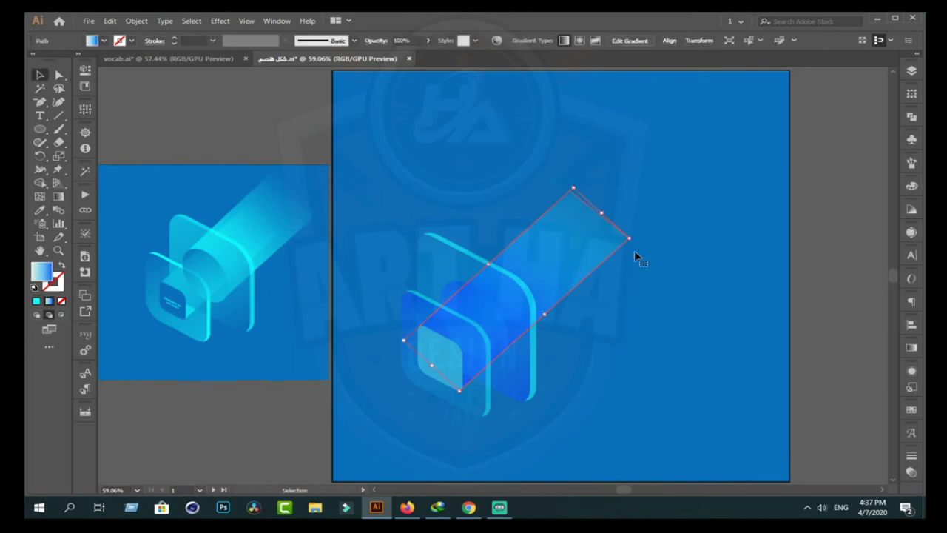
pyautogui.click(911, 347)
pyautogui.doubleClick(765, 447)
pyautogui.doubleClick(875, 446)
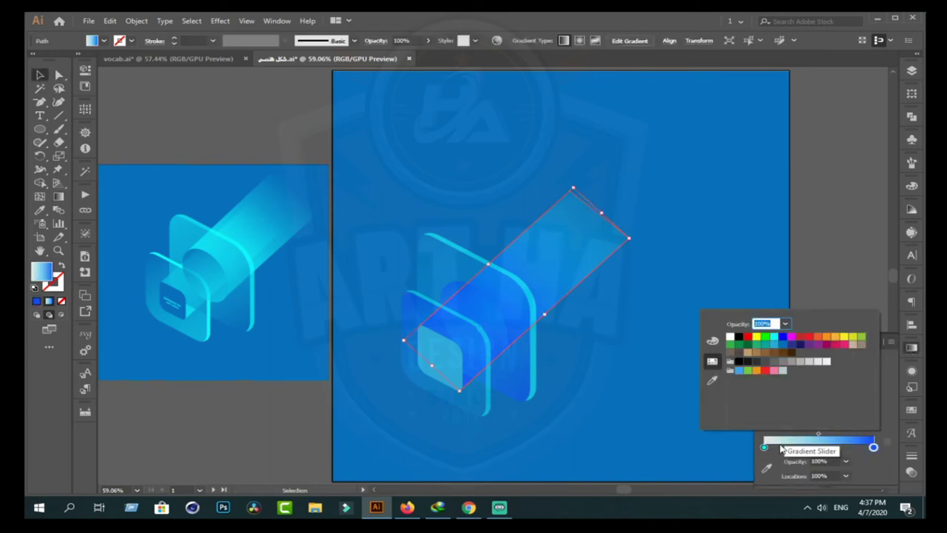
pyautogui.click(799, 246)
# - Isolate the beam rectangle and lower its opacity to 81%
pyautogui.click(592, 256)
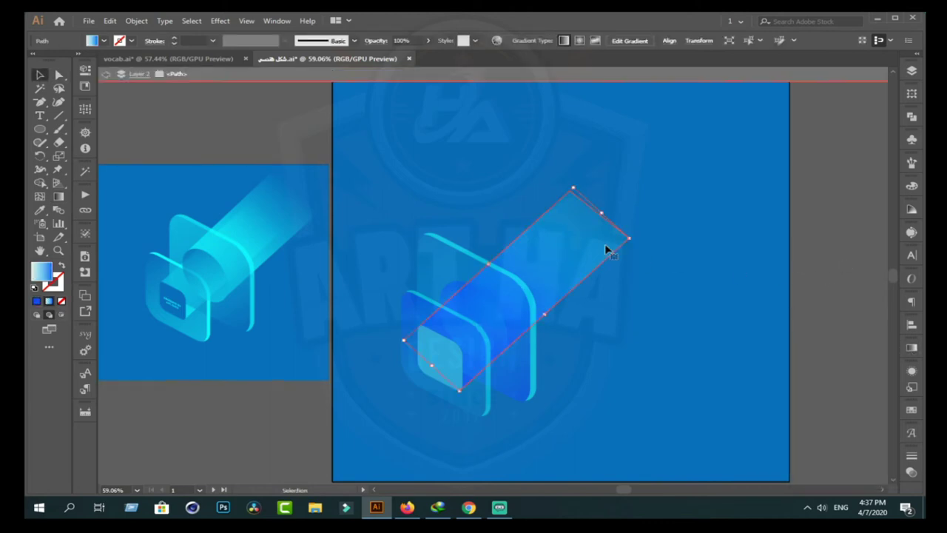
pyautogui.doubleClick(609, 250)
pyautogui.doubleClick(837, 271)
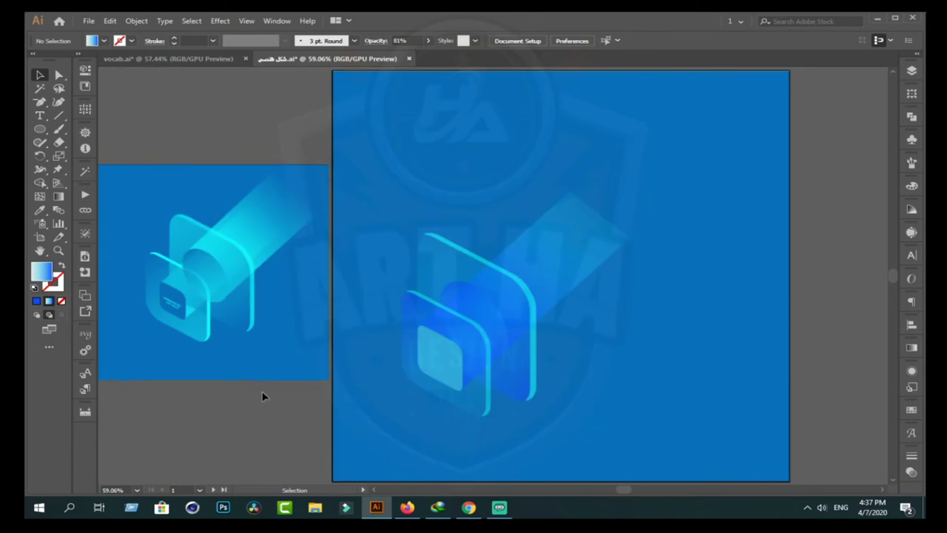
pyautogui.click(450, 294)
# - Move the ellipse, draw a 45° beam edge line, and join the lines into a closed path
pyautogui.click(692, 327)
pyautogui.moveTo(454, 298); pyautogui.dragTo(600, 154)
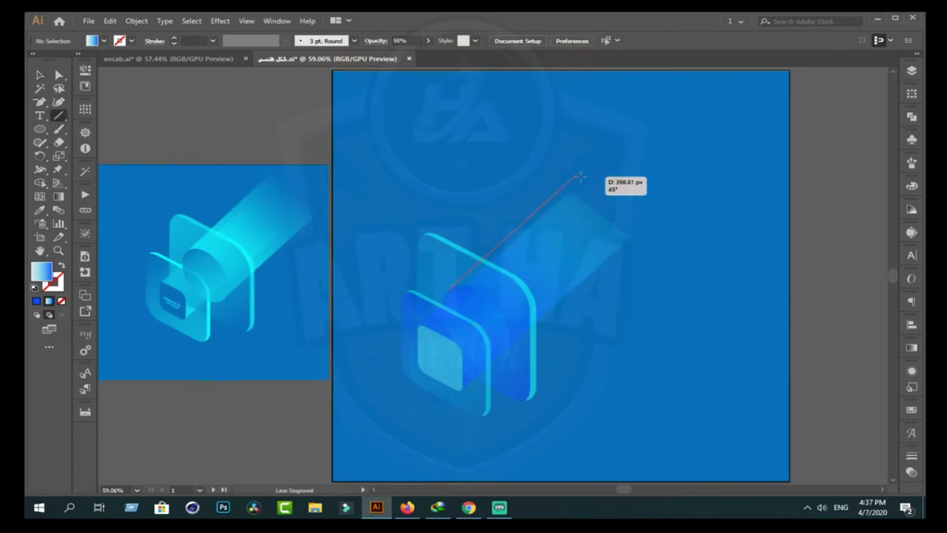
pyautogui.moveTo(503, 361); pyautogui.dragTo(692, 196)
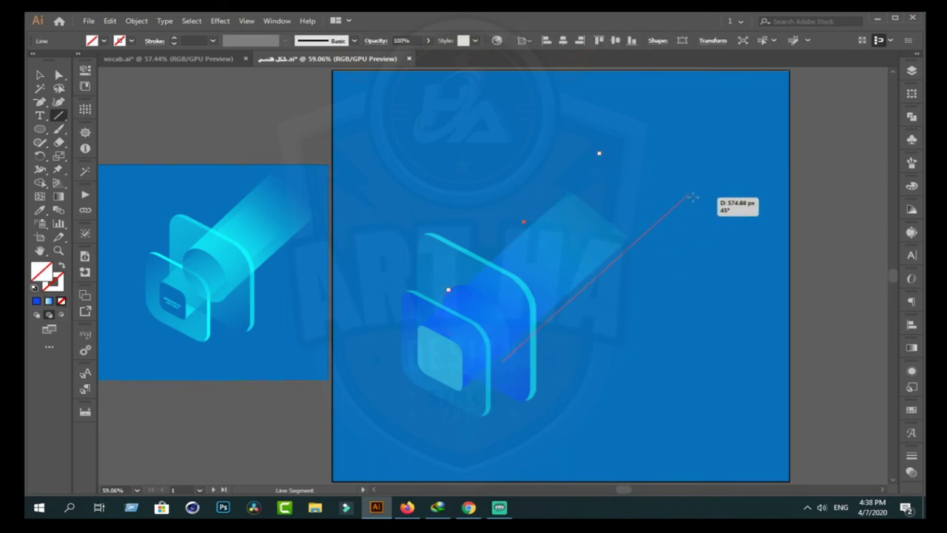
pyautogui.press('v')
pyautogui.click(691, 202)
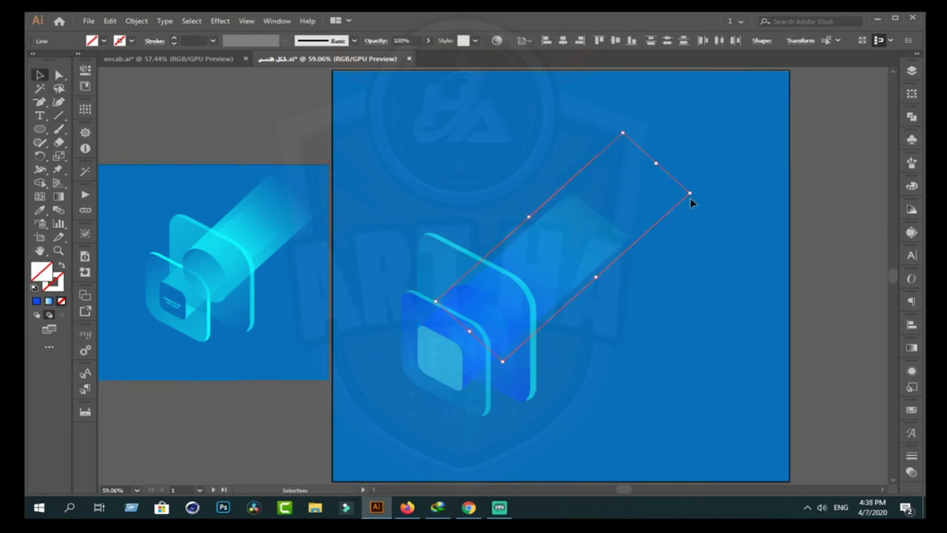
pyautogui.rightClick(588, 164)
pyautogui.click(629, 245)
# - Fill the beam with a blue gradient running diagonally along its length
pyautogui.click(49, 302)
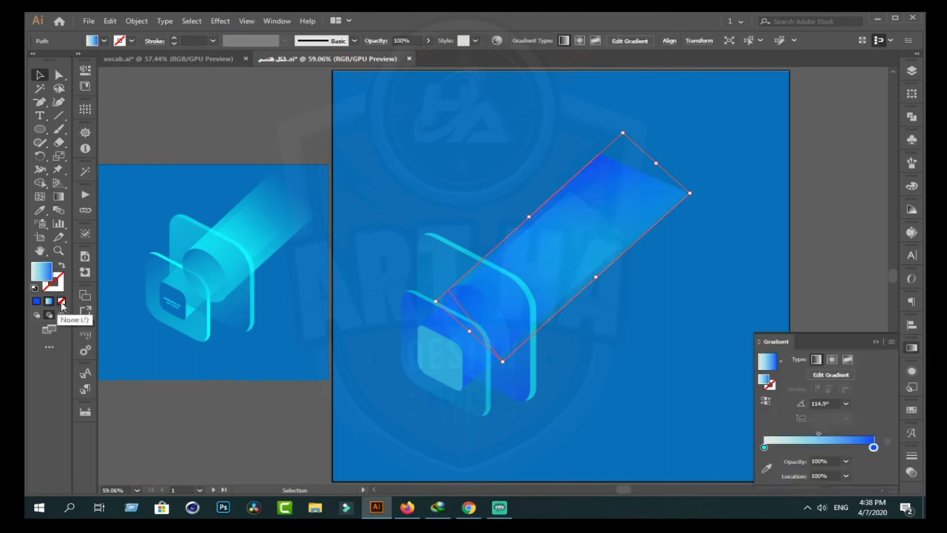
pyautogui.click(59, 196)
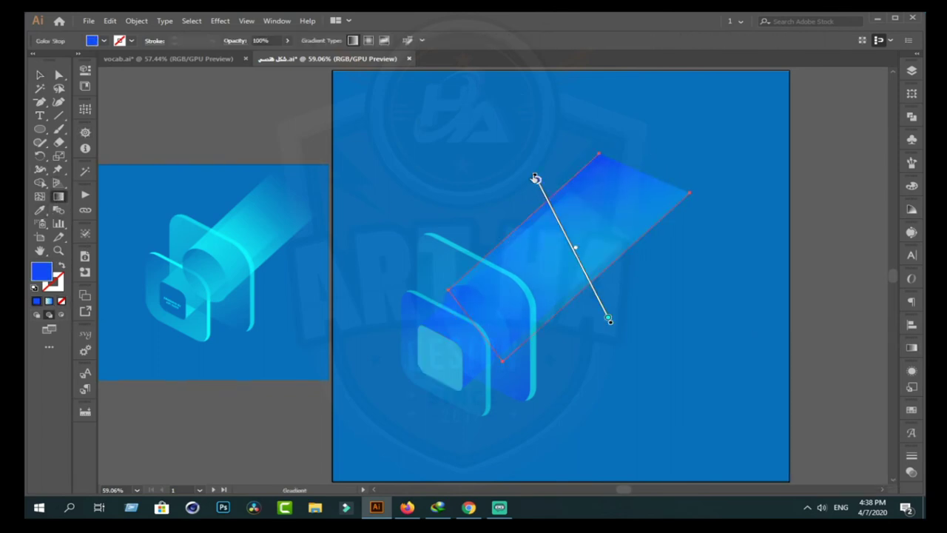
pyautogui.moveTo(515, 296); pyautogui.dragTo(666, 169)
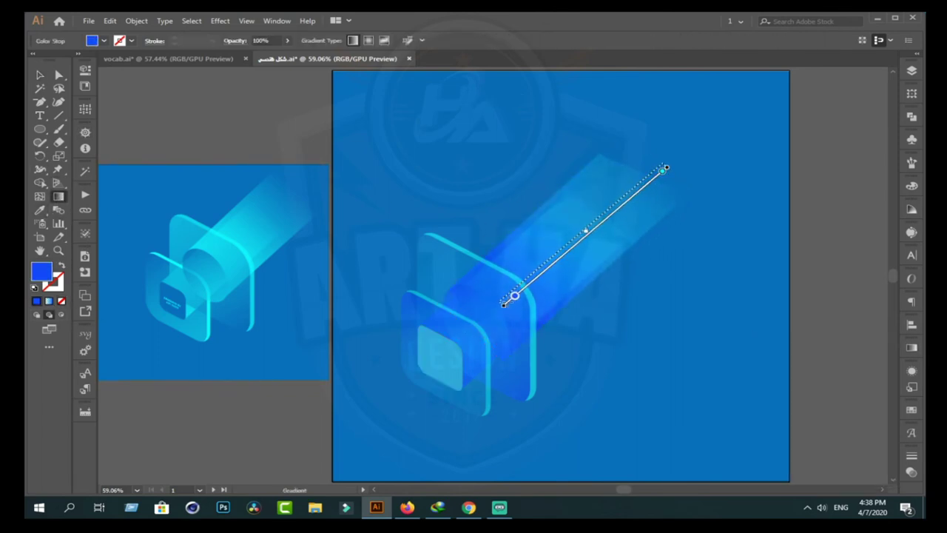
pyautogui.moveTo(490, 309); pyautogui.dragTo(641, 183)
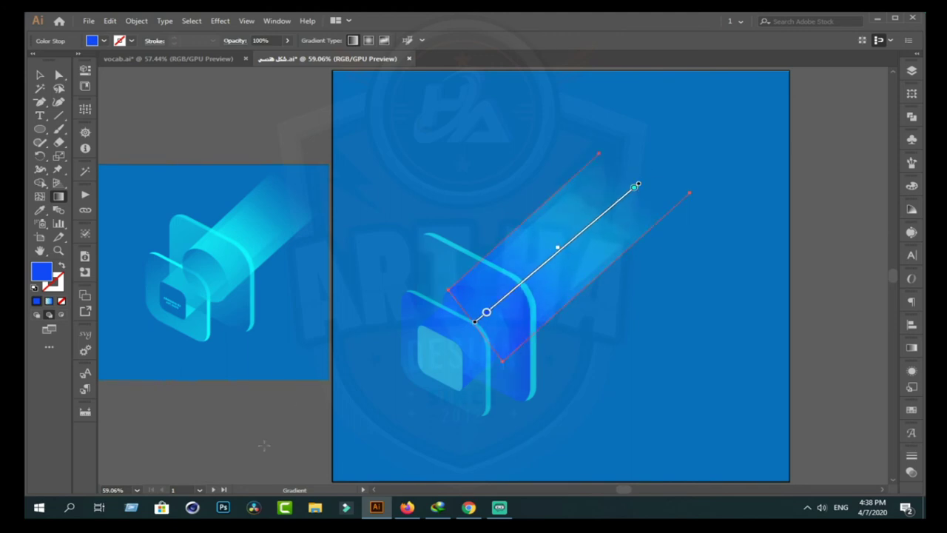
pyautogui.press('v')
pyautogui.click(313, 427)
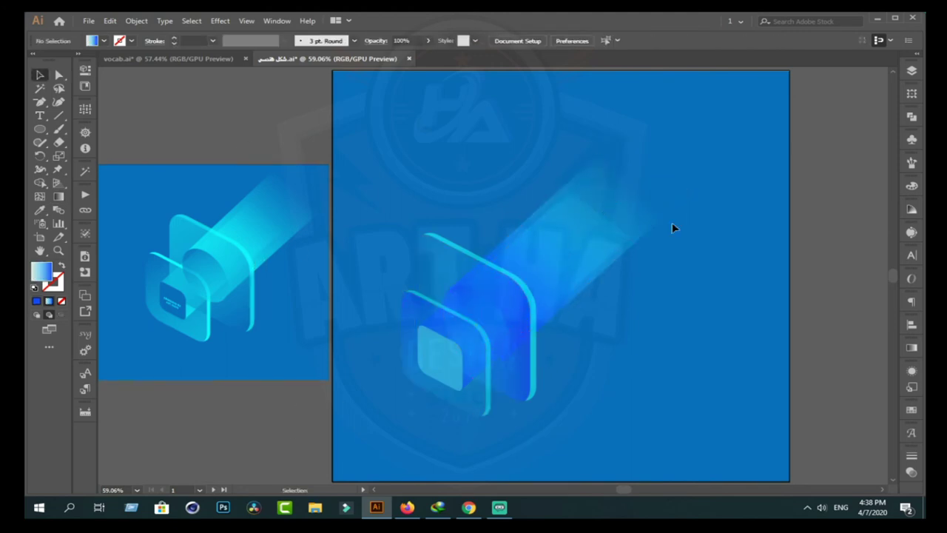
# - Redraw the beam gradient so it starts at the panels and fades up-right
pyautogui.click(618, 226)
pyautogui.click(59, 196)
pyautogui.moveTo(451, 347); pyautogui.dragTo(590, 221)
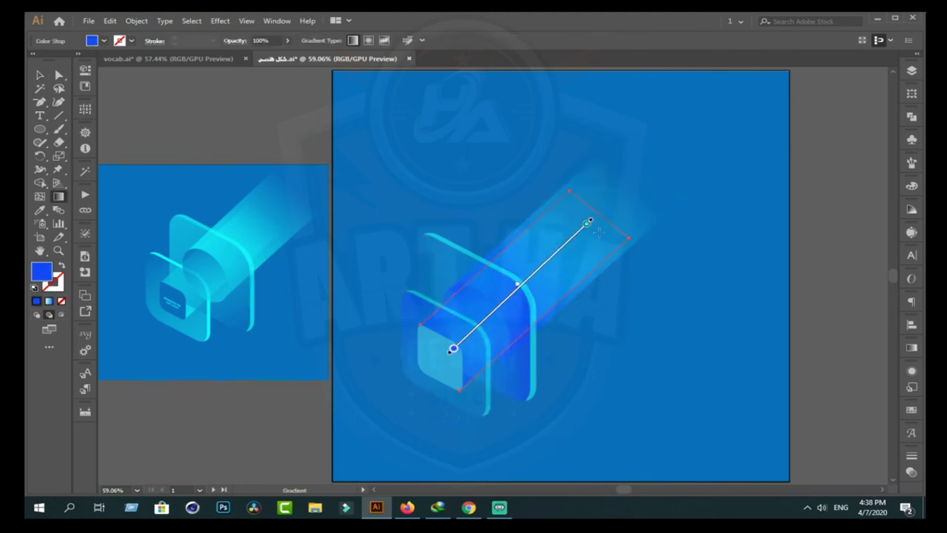
pyautogui.press('v')
pyautogui.click(795, 349)
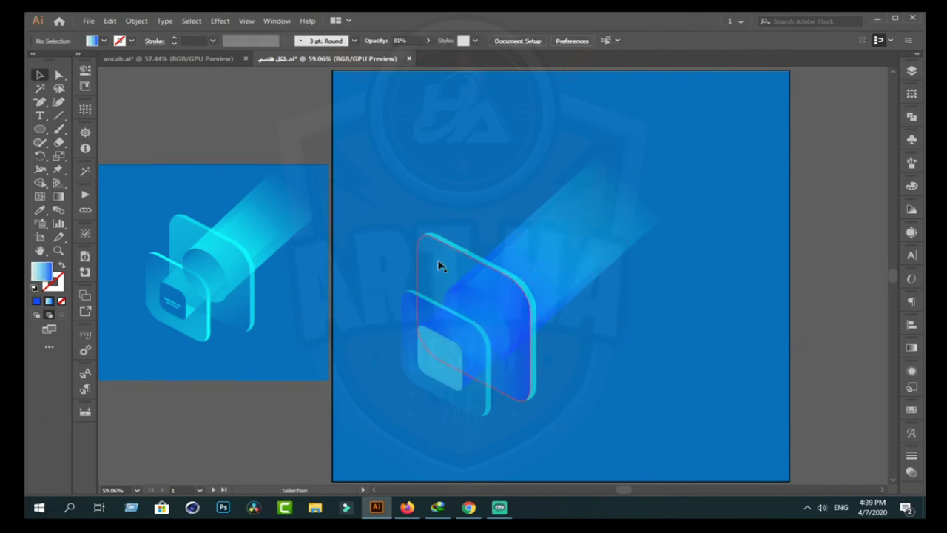
# - Give the tall rounded panel a lighter, translucent gradient fade
pyautogui.click(473, 310)
pyautogui.click(59, 196)
pyautogui.click(518, 374)
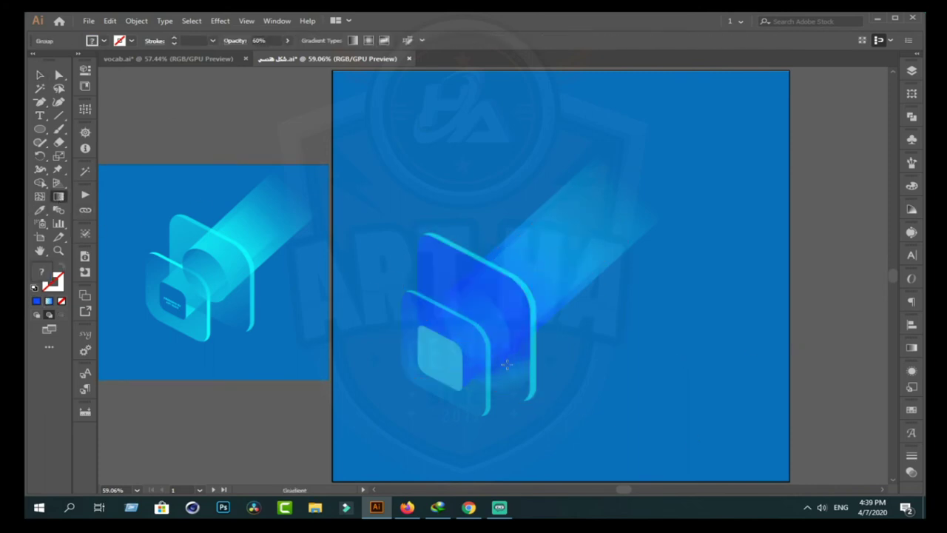
pyautogui.moveTo(519, 381); pyautogui.dragTo(513, 375)
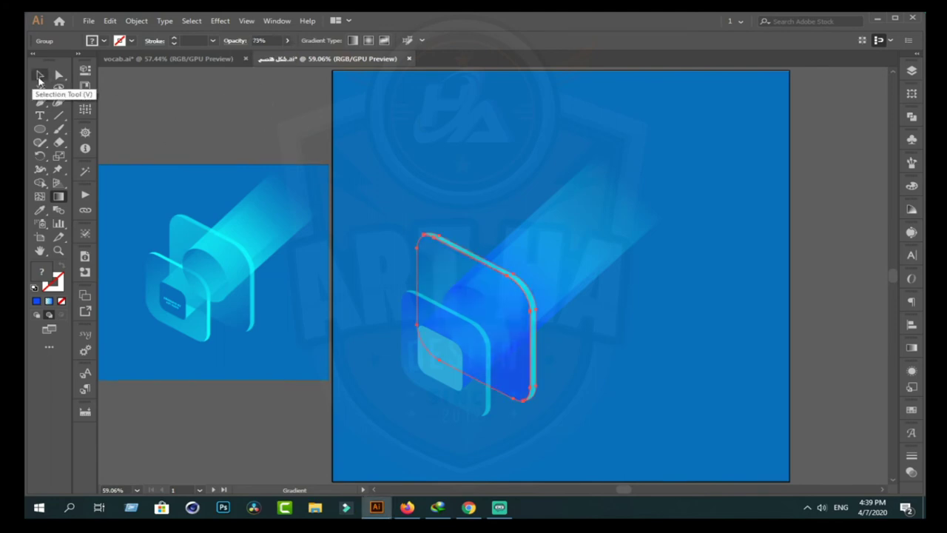
# - Place a small two-line 'DESIGNED BY' text label beside the panels
pyautogui.click(40, 75)
pyautogui.click(426, 442)
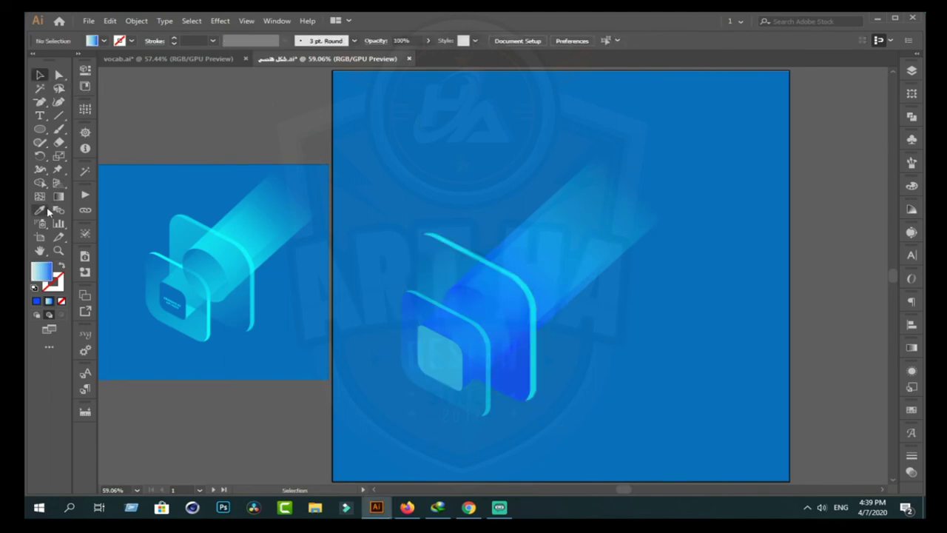
pyautogui.click(40, 116)
pyautogui.click(655, 359)
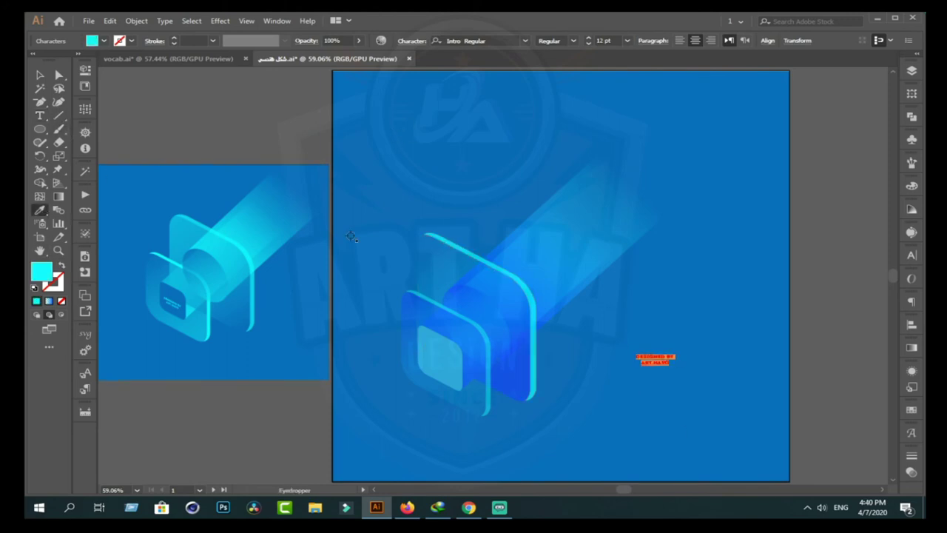
# - Move the text label onto the small inner square and colour it blue
pyautogui.click(85, 194)
pyautogui.press('v')
pyautogui.moveTo(655, 359)
pyautogui.mouseDown()
pyautogui.moveTo(445, 361)
pyautogui.moveTo(453, 370)
pyautogui.mouseUp()
pyautogui.rightClick(428, 370)
pyautogui.click(518, 391)
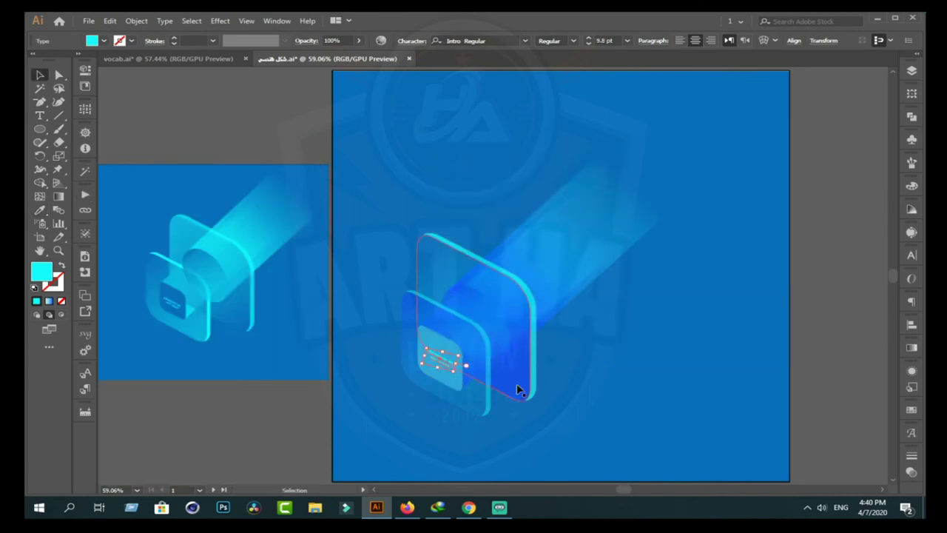
pyautogui.click(104, 40)
pyautogui.click(118, 67)
# - Fill the small square dark purple and recolour the text cyan
pyautogui.click(256, 438)
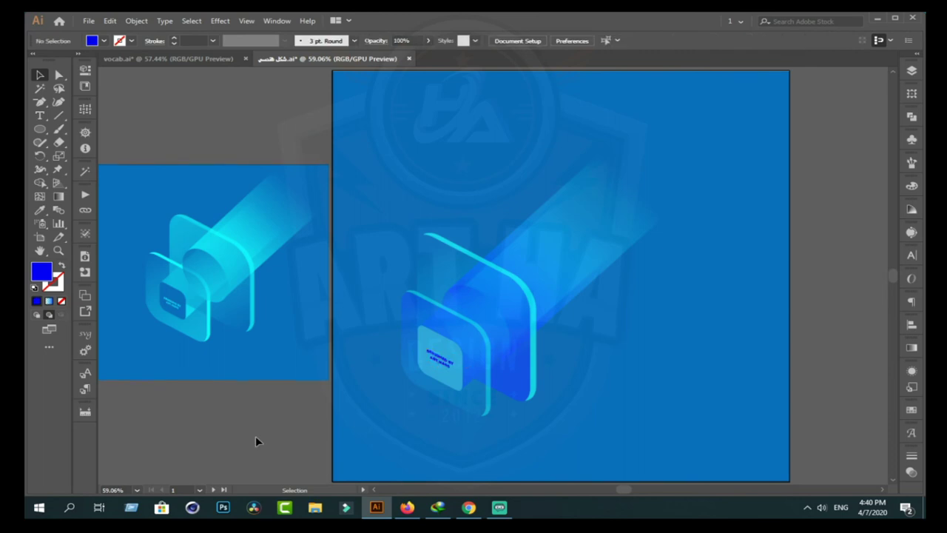
pyautogui.click(450, 380)
pyautogui.click(102, 40)
pyautogui.click(137, 68)
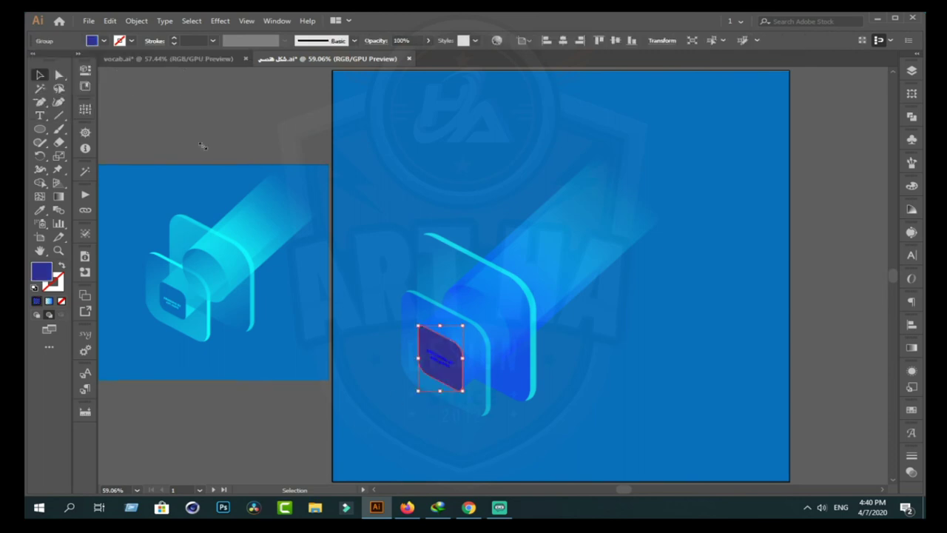
pyautogui.click(441, 359)
pyautogui.click(102, 40)
pyautogui.click(96, 62)
# - Recolour the small square blue, confirming a custom blue in the Color Picker
pyautogui.click(441, 361)
pyautogui.click(103, 40)
pyautogui.click(119, 67)
pyautogui.click(207, 455)
pyautogui.doubleClick(474, 324)
pyautogui.doubleClick(43, 274)
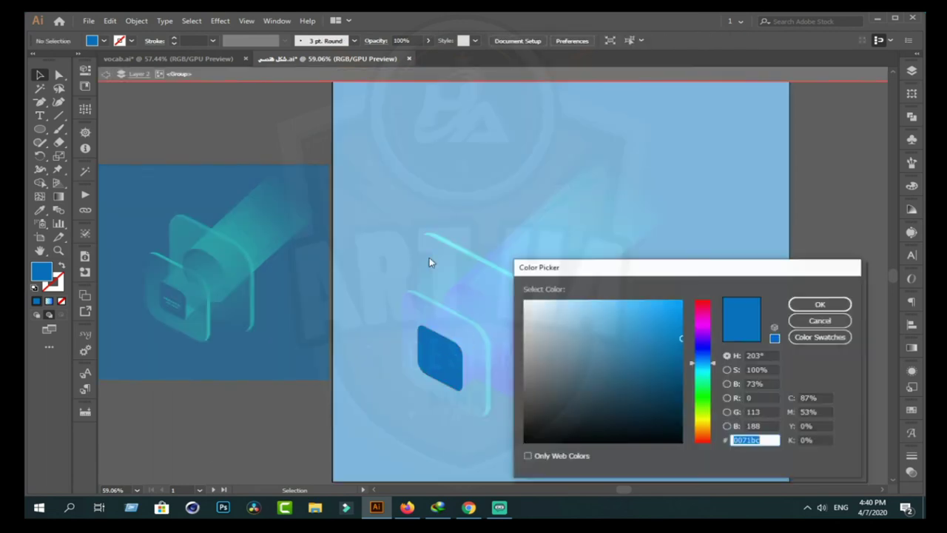
pyautogui.click(819, 302)
pyautogui.doubleClick(245, 398)
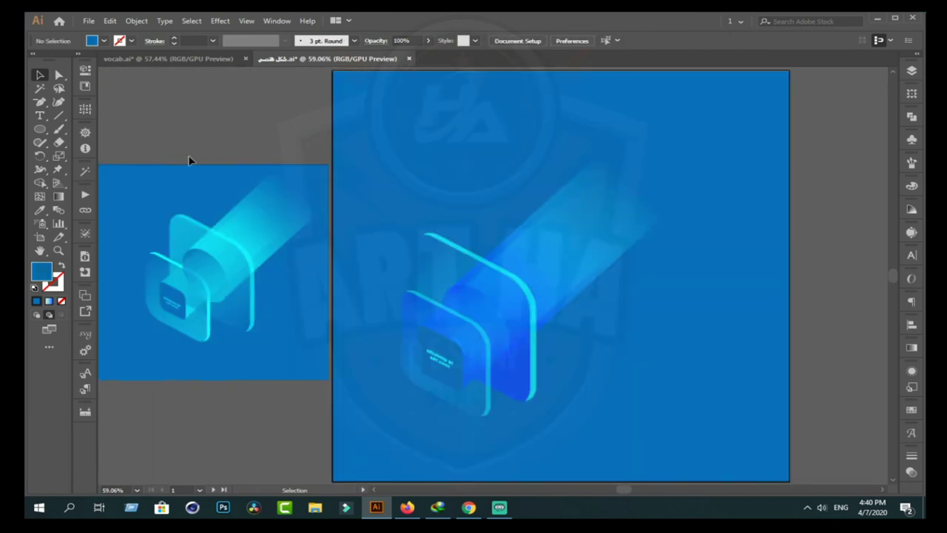
# - Apply a sampled darker blue fill to the small square and set its stroke to None
pyautogui.click(41, 211)
pyautogui.click(453, 365)
pyautogui.click(155, 104)
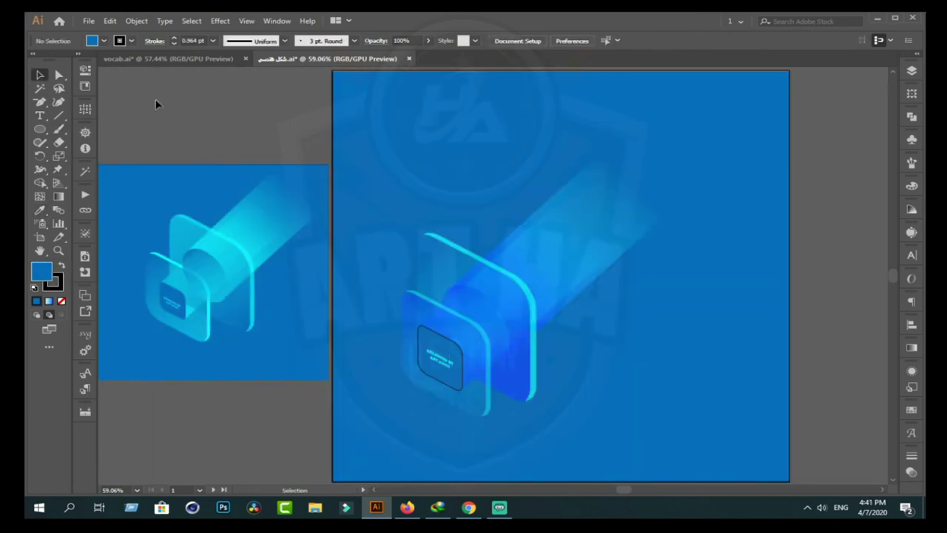
pyautogui.click(439, 348)
pyautogui.click(131, 41)
pyautogui.click(33, 65)
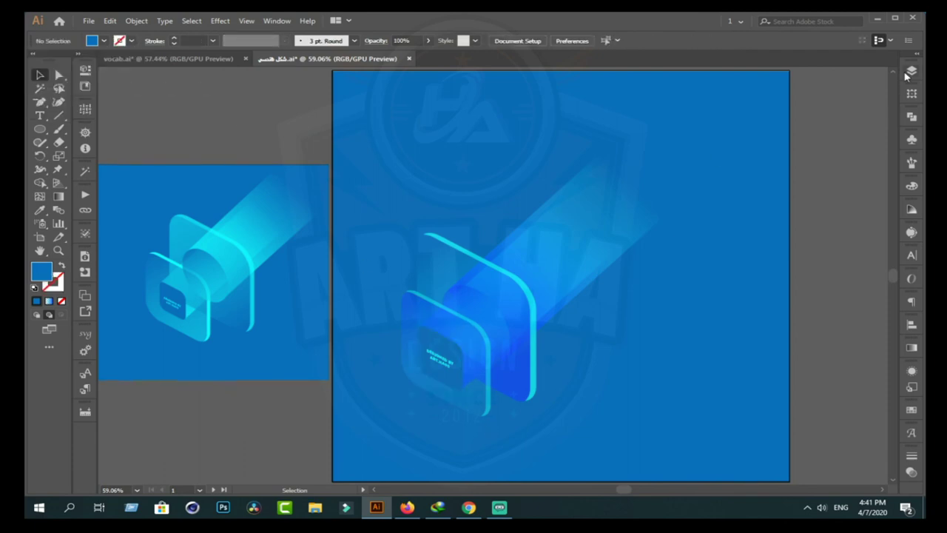
# - Select Layer 1 and scale the whole icon up, shifting it up-right
pyautogui.click(912, 71)
pyautogui.click(695, 191)
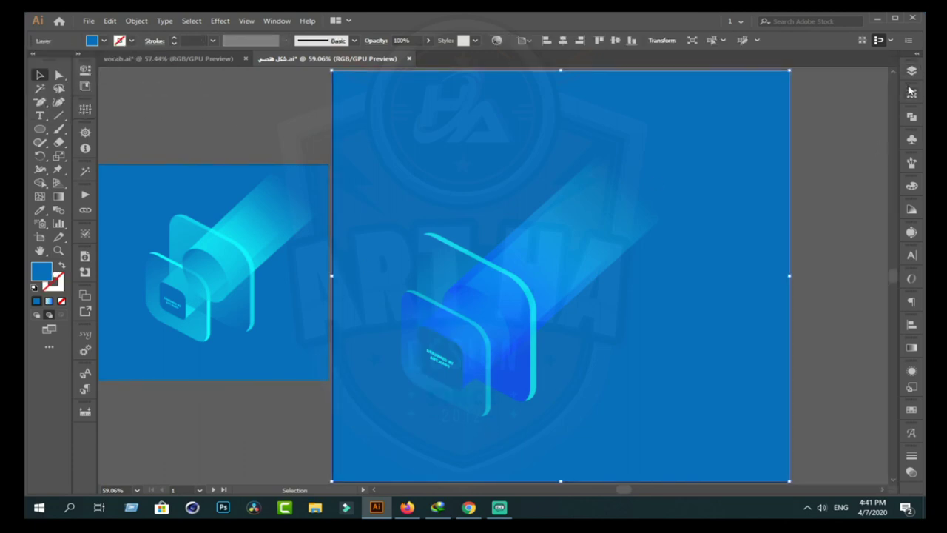
pyautogui.moveTo(403, 179)
pyautogui.mouseDown()
pyautogui.moveTo(684, 429)
pyautogui.moveTo(727, 445)
pyautogui.moveTo(695, 370)
pyautogui.mouseUp()
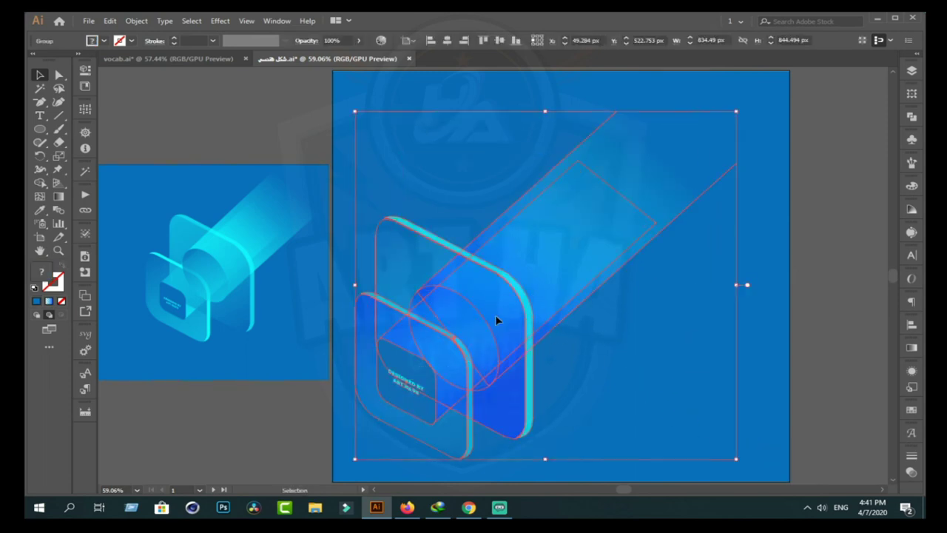
pyautogui.moveTo(497, 321); pyautogui.dragTo(662, 307)
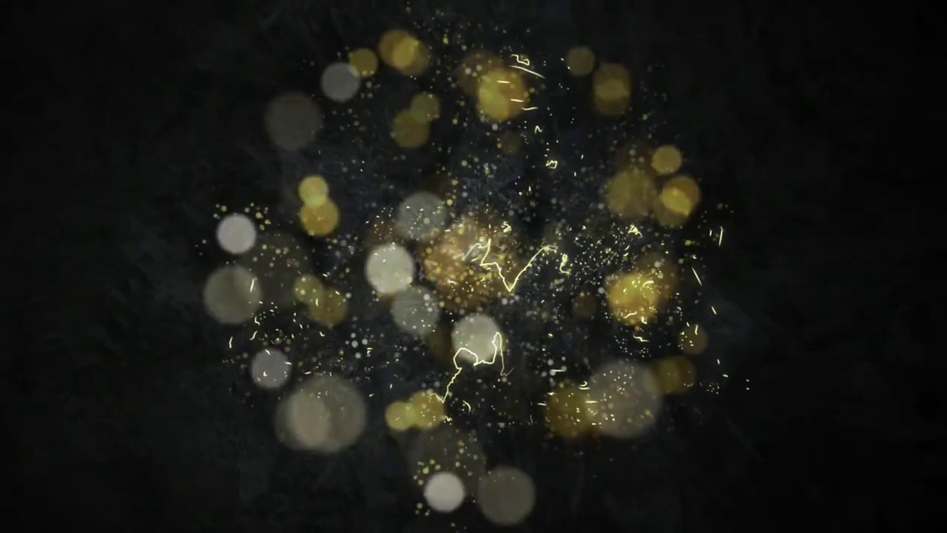